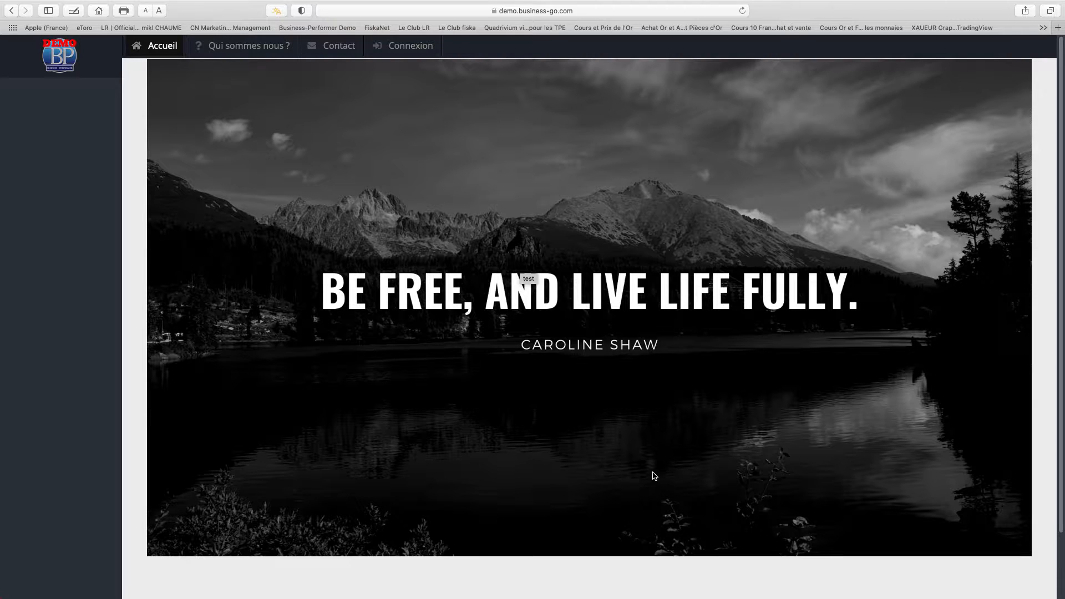
Log in to the demo account using the browser's saved Identifiant credentials.
click(397, 45)
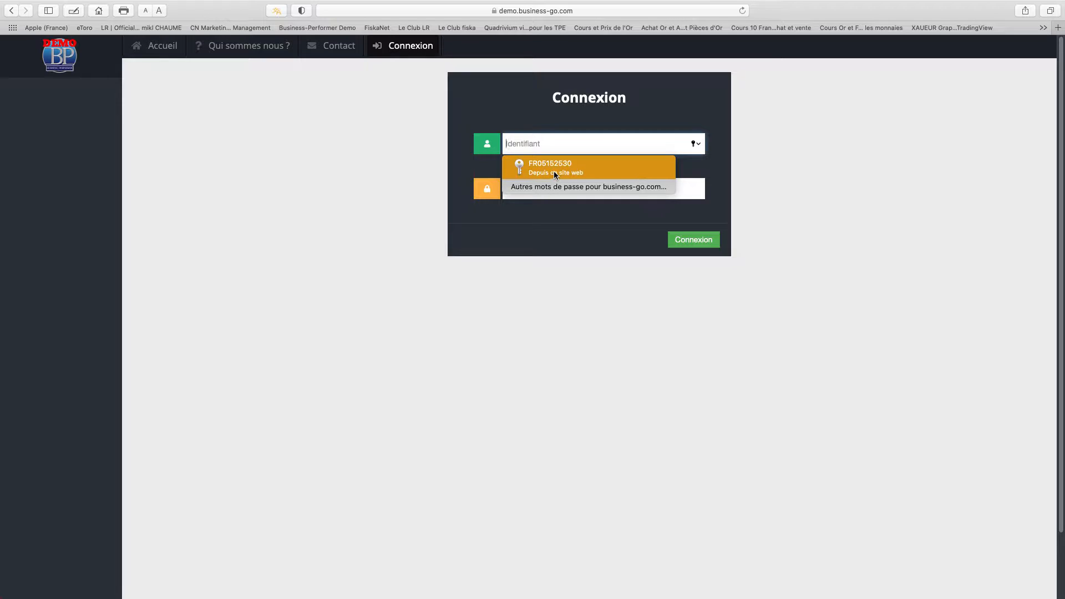
click(553, 173)
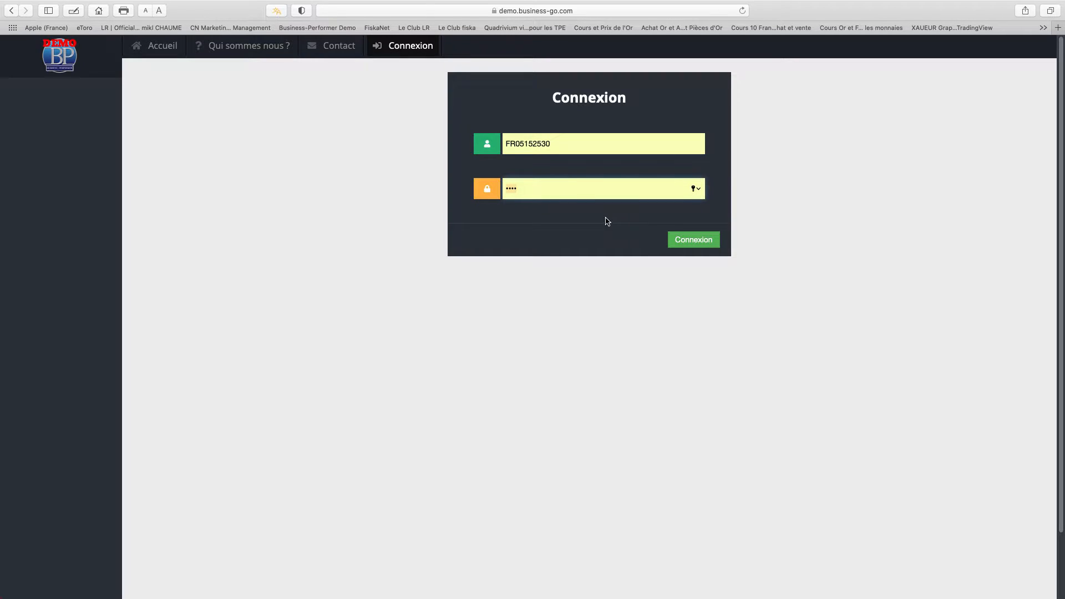
click(673, 242)
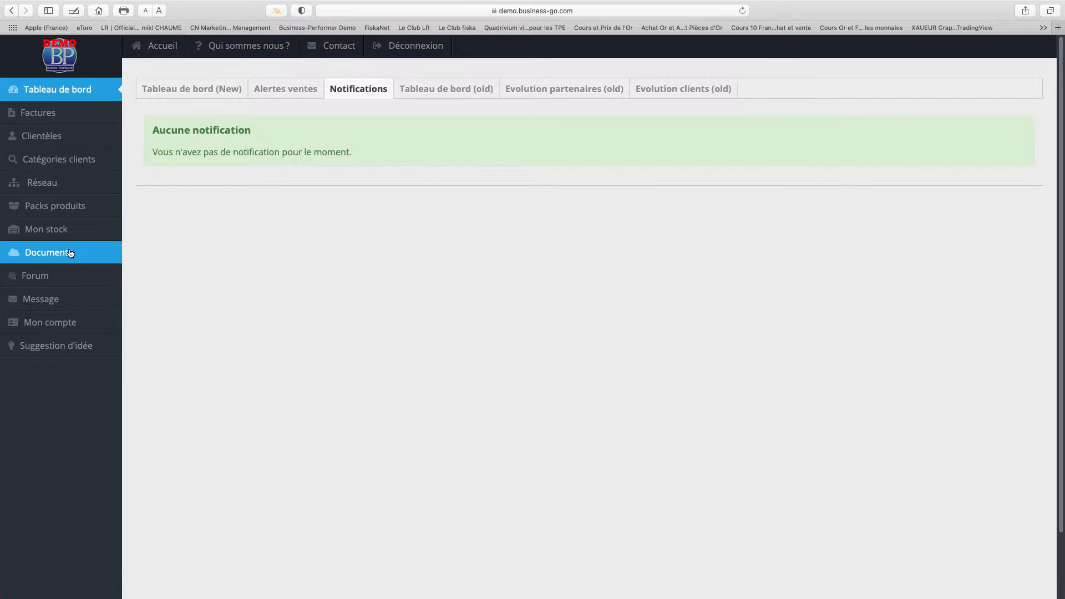
Open the Clientèles page to show the existing client list.
click(71, 144)
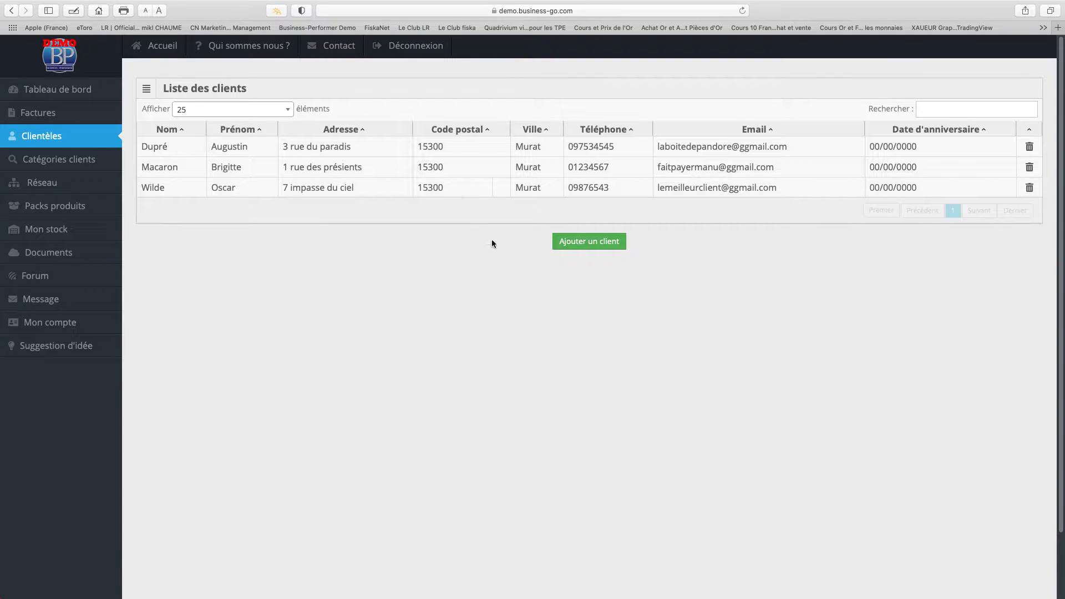
Start a new client and enter the client's last name, first name and street address.
click(584, 242)
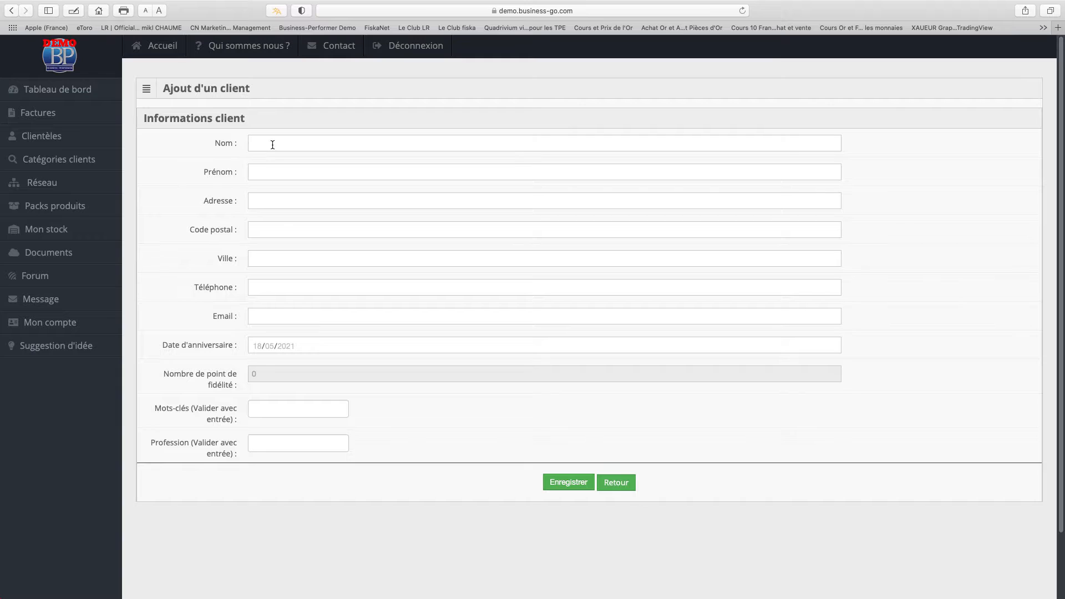
click(272, 144)
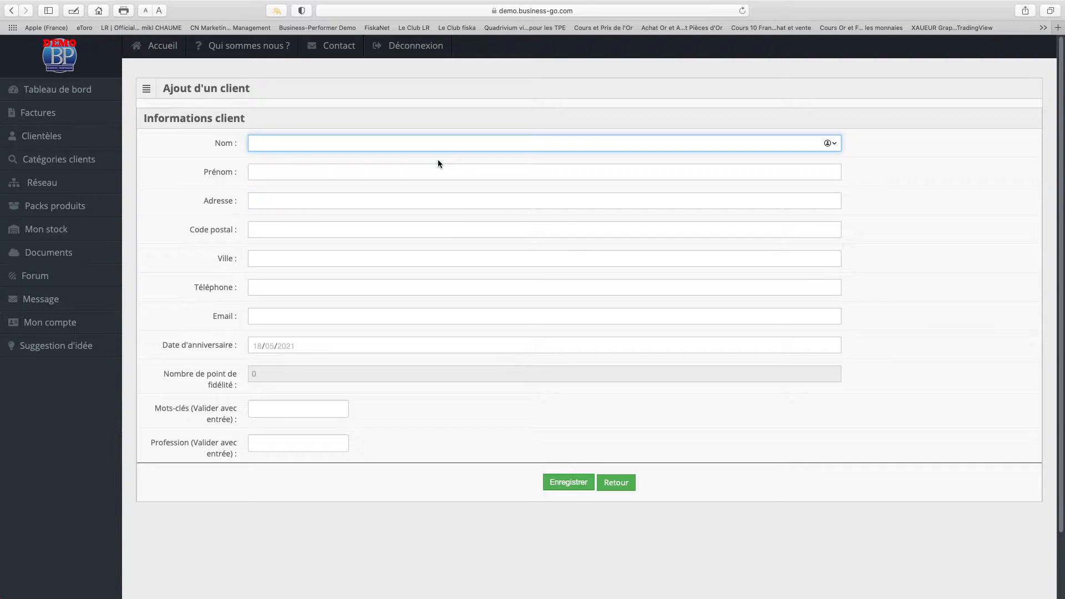
key(Tab)
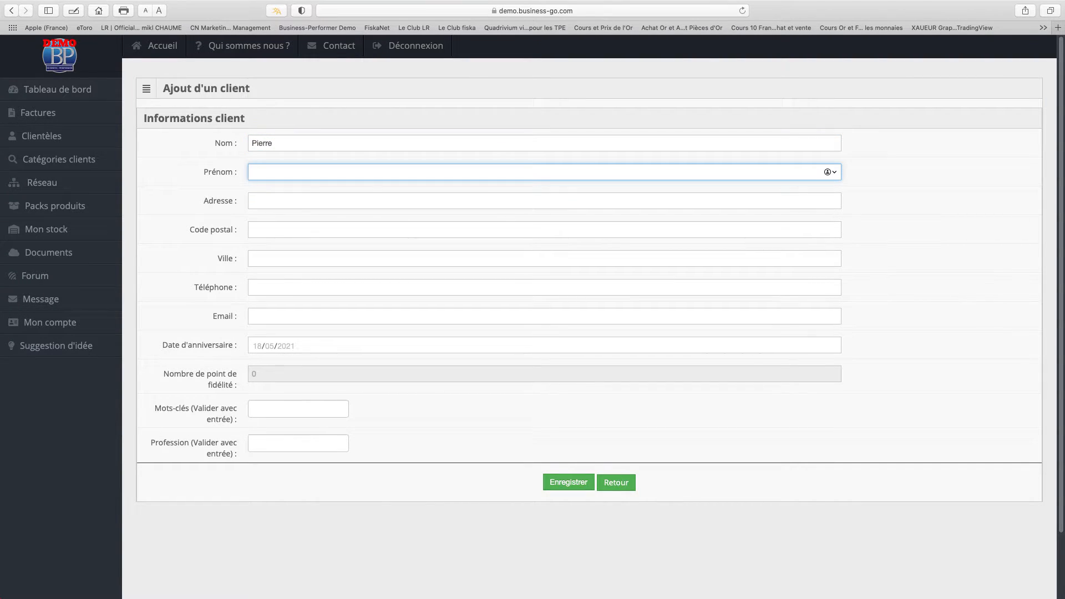
key(Tab)
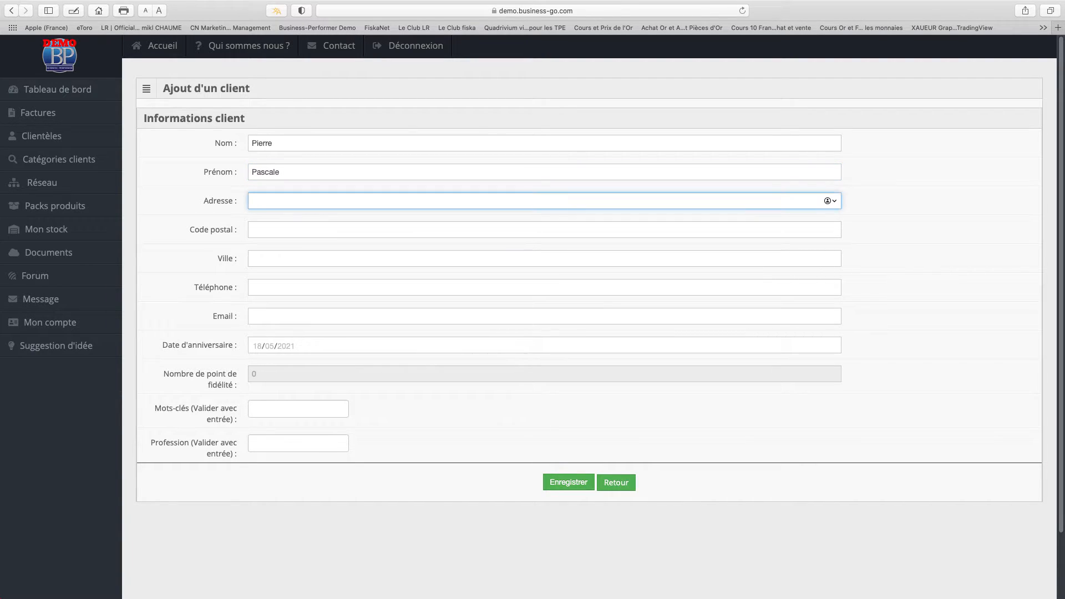
text(le bourg)
Fill in the client's postal code, city, phone number and e-mail address.
key(Tab)
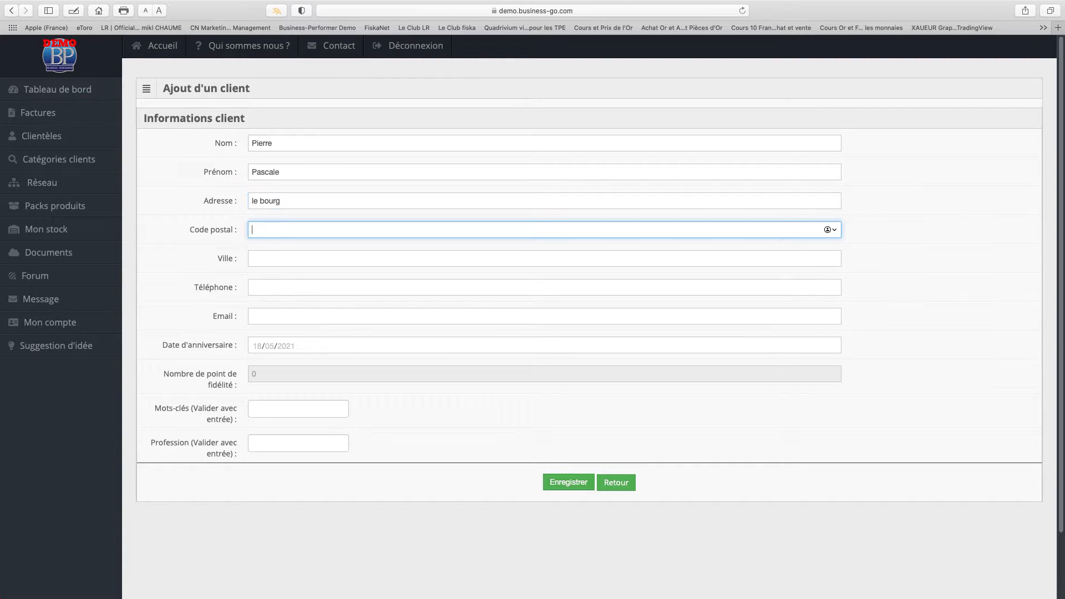
text(15300)
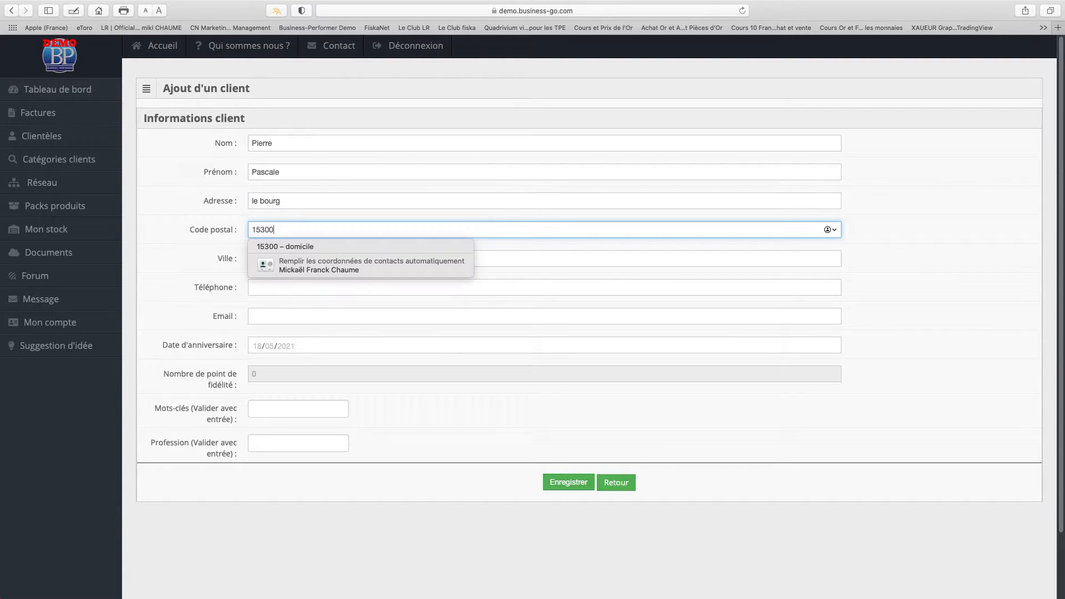
key(Tab)
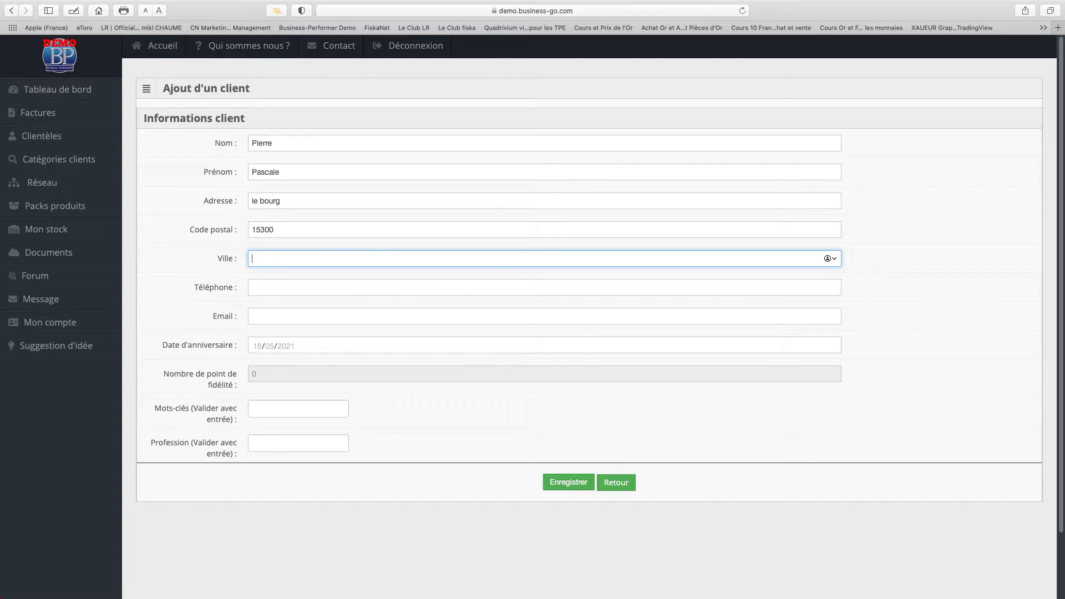
text(Murat)
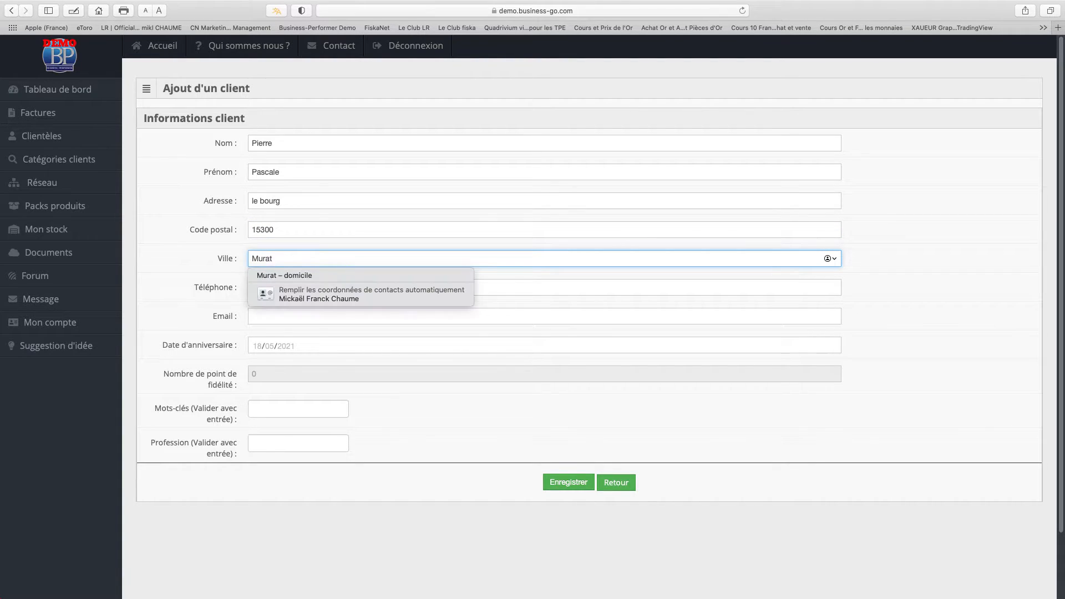
key(Tab)
text(05)
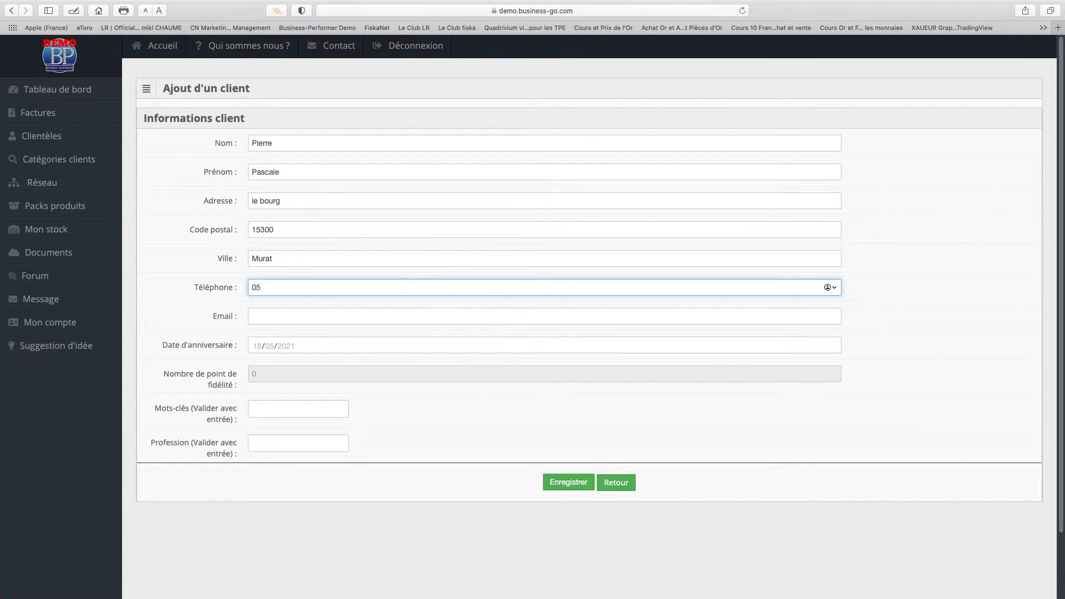
text(4897649)
click(279, 316)
text(test)
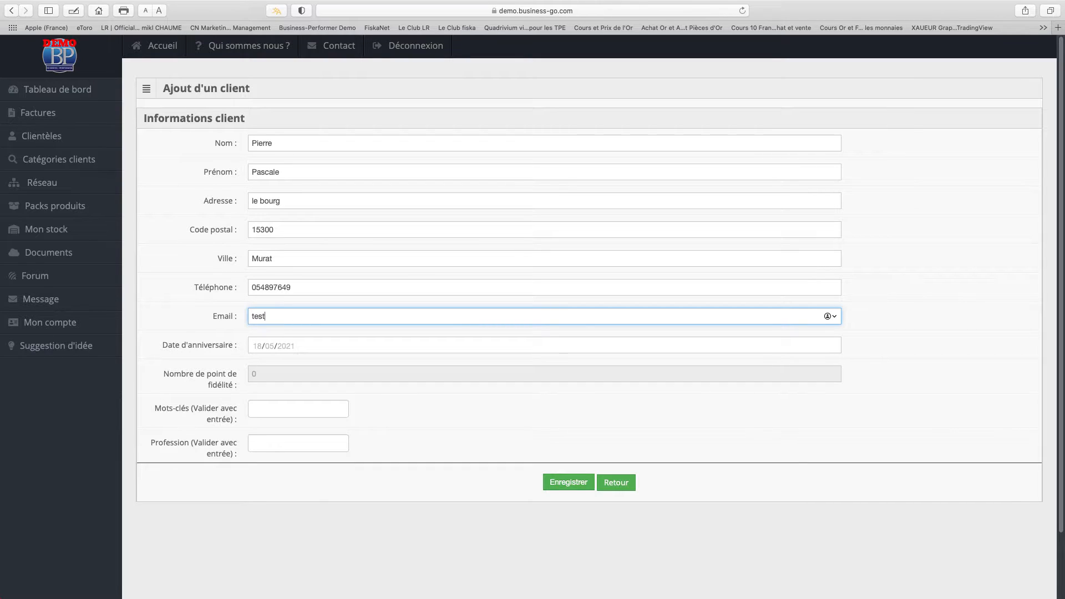
text(@ggmail.com)
click(319, 345)
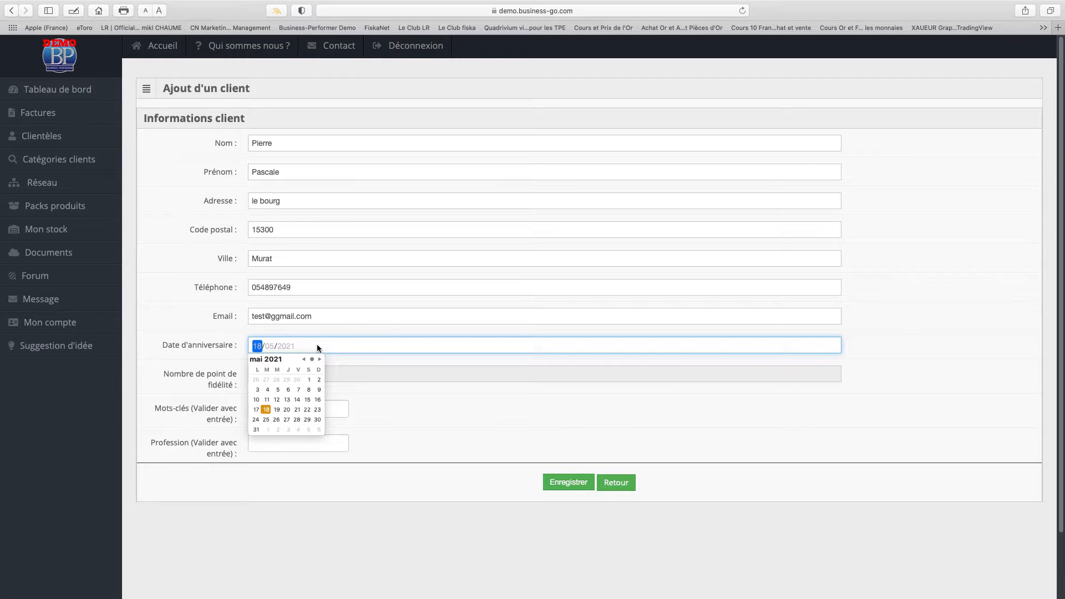
click(366, 414)
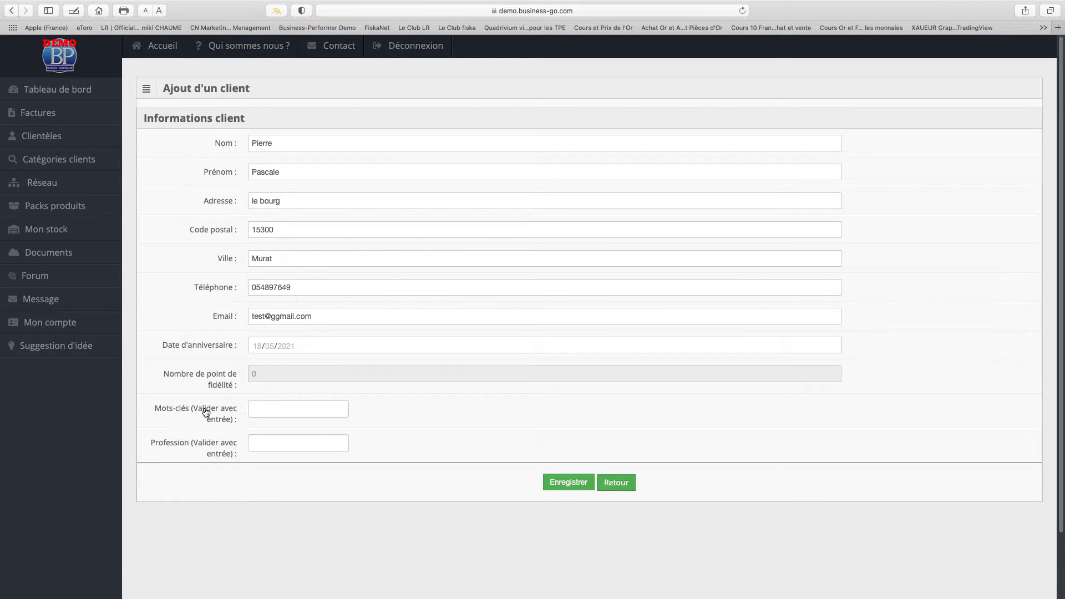
Add the keyword tags douleurs and parfums to the client.
click(287, 409)
text(douleurs)
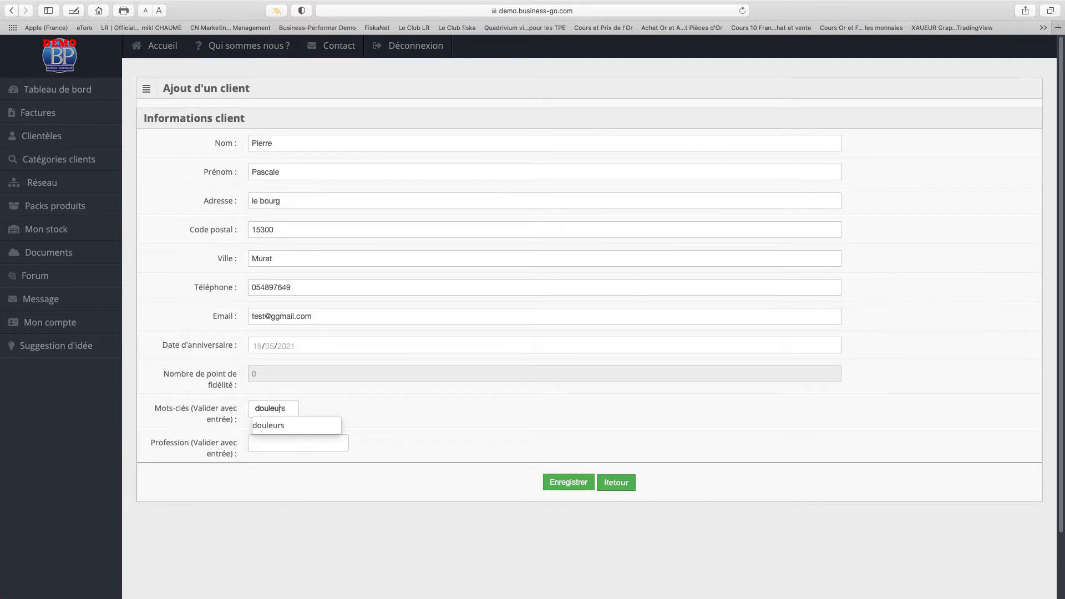
click(287, 427)
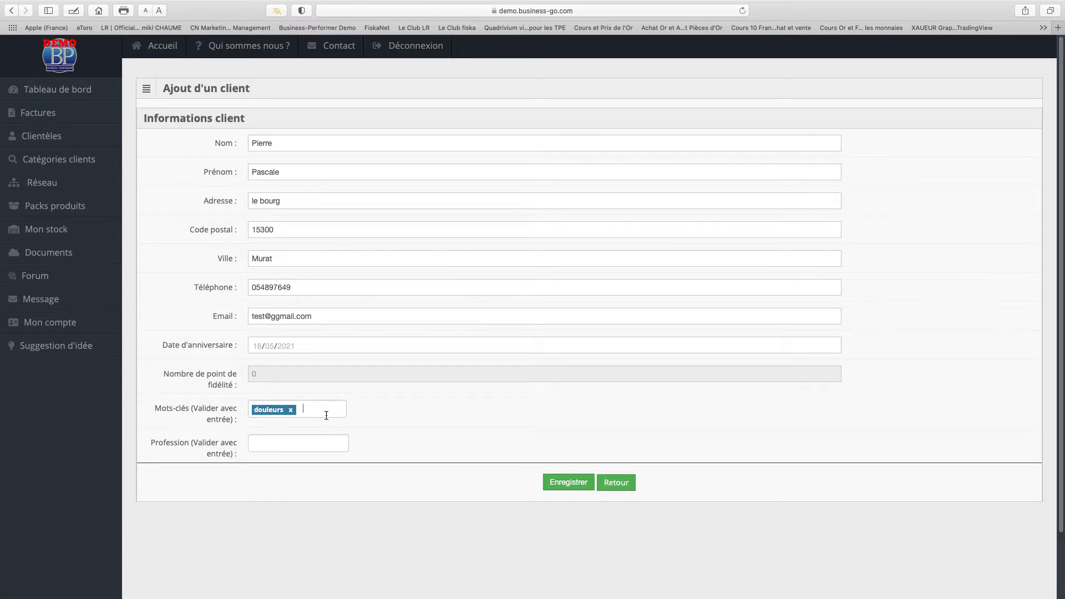
text(parfum)
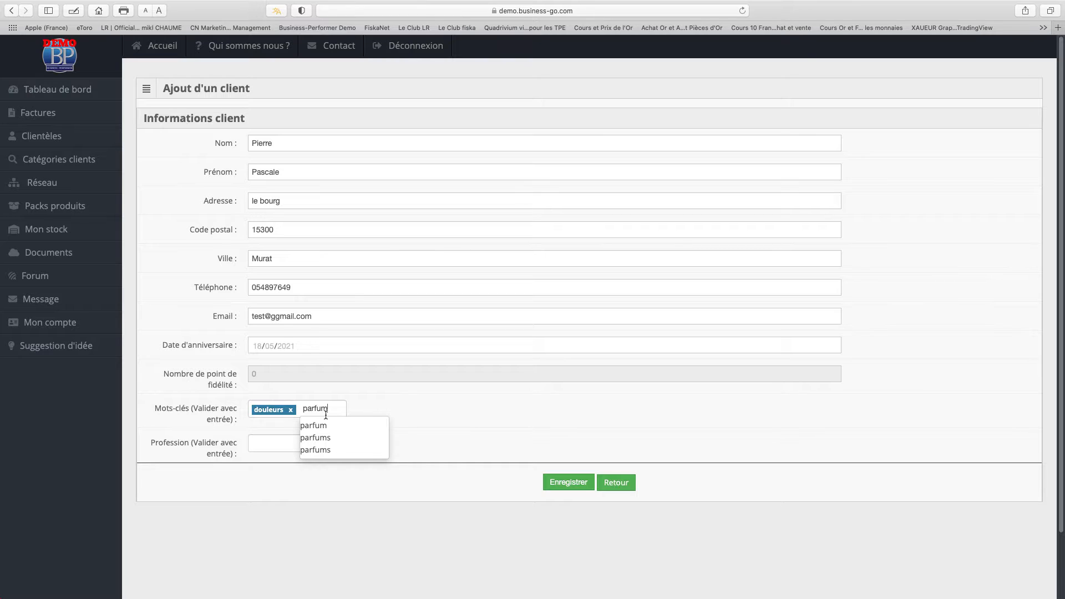
click(334, 440)
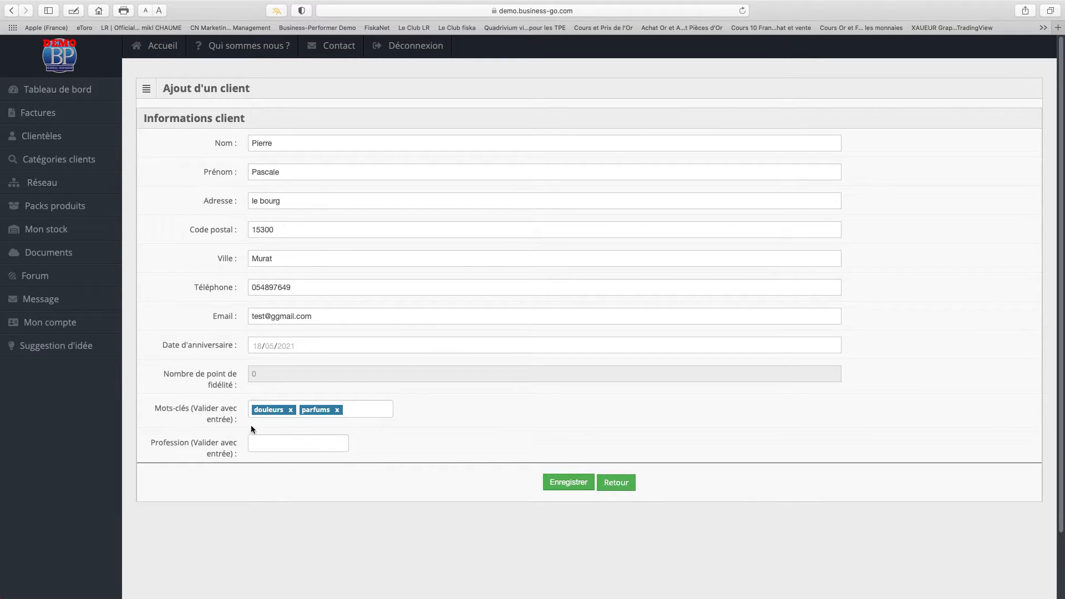
click(376, 412)
key(Return)
Set the client's profession to professeur and save the new client.
click(320, 444)
text(prfosse)
key(BackSpace)
key(BackSpace)
key(BackSpace)
key(BackSpace)
key(BackSpace)
text(ofessuer)
key(BackSpace)
key(BackSpace)
text(eur)
click(569, 482)
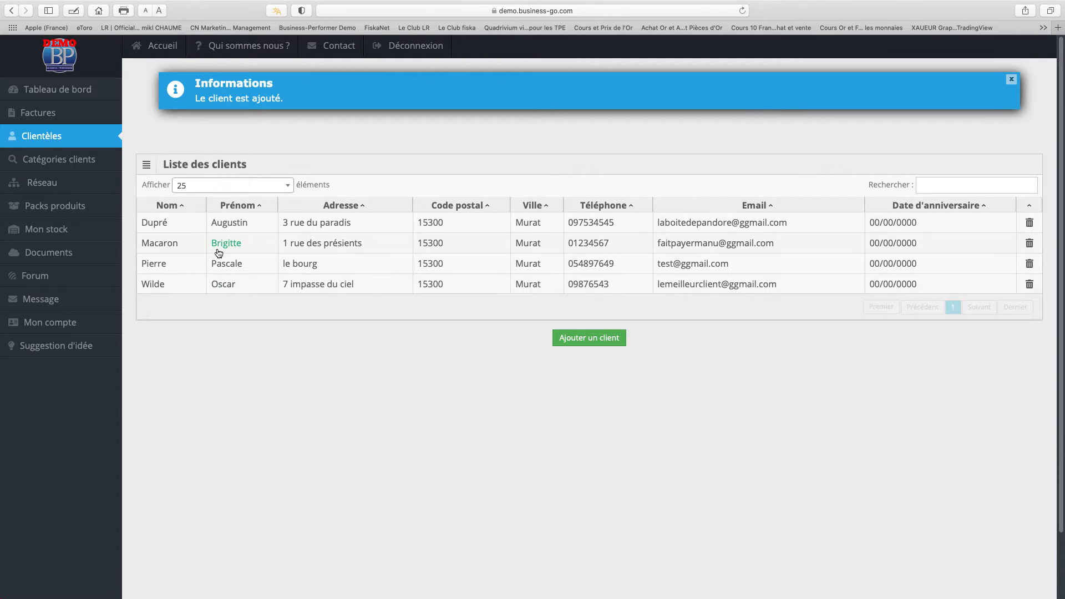
Review the new client's Modification page, then go to the Factures invoice list.
click(160, 264)
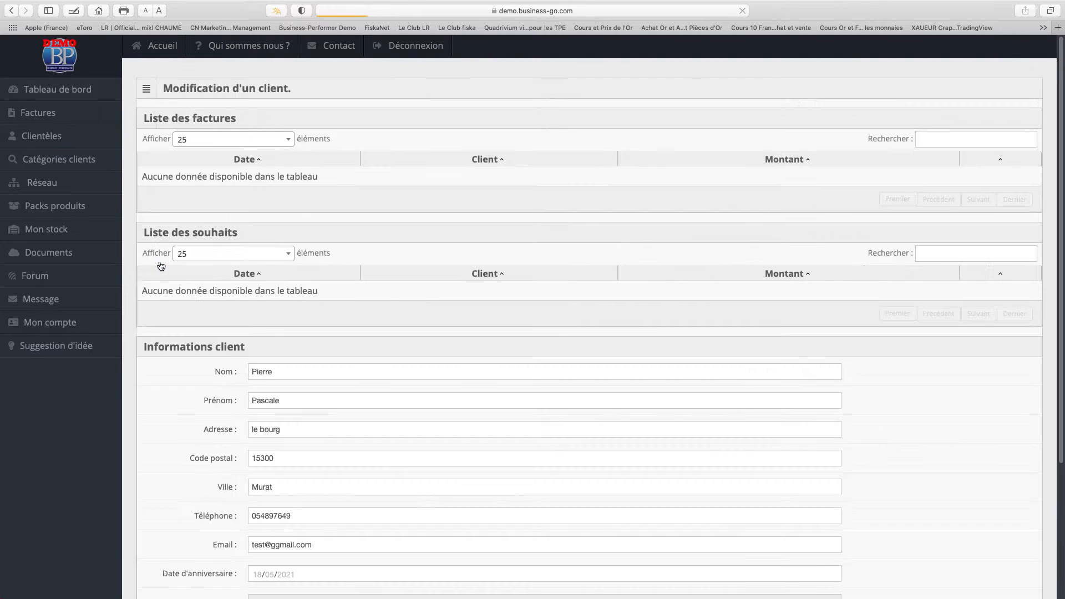
scroll(528, 321, down, 5)
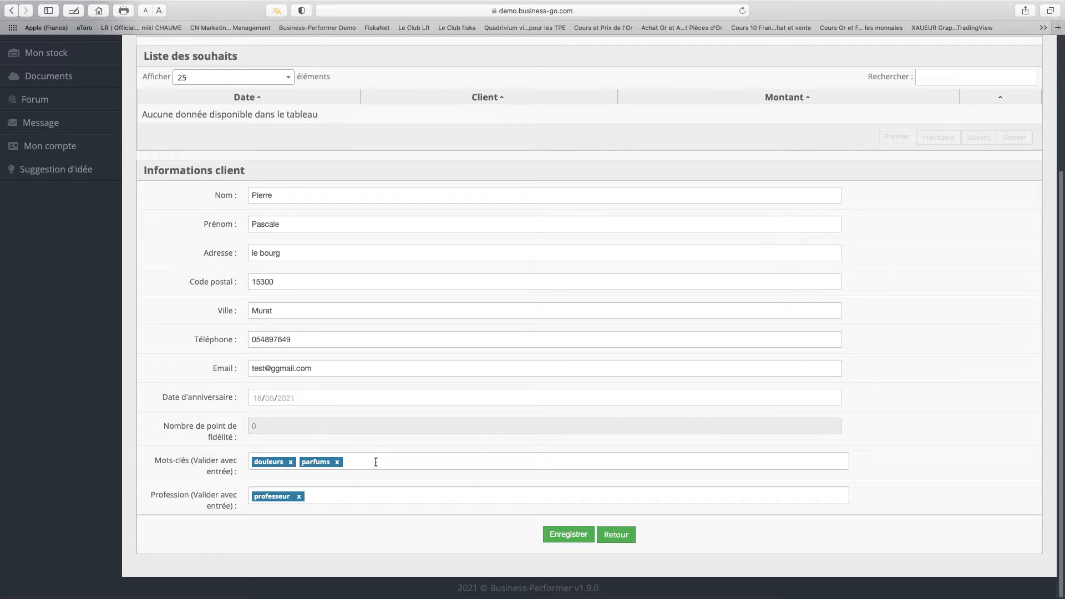
scroll(355, 355, up, 5)
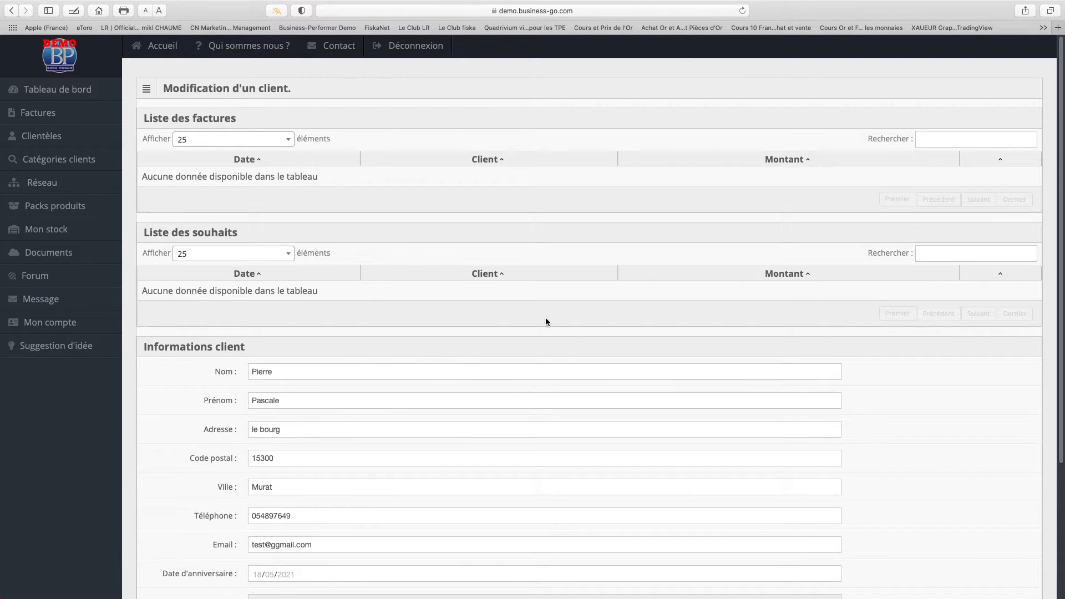
click(60, 113)
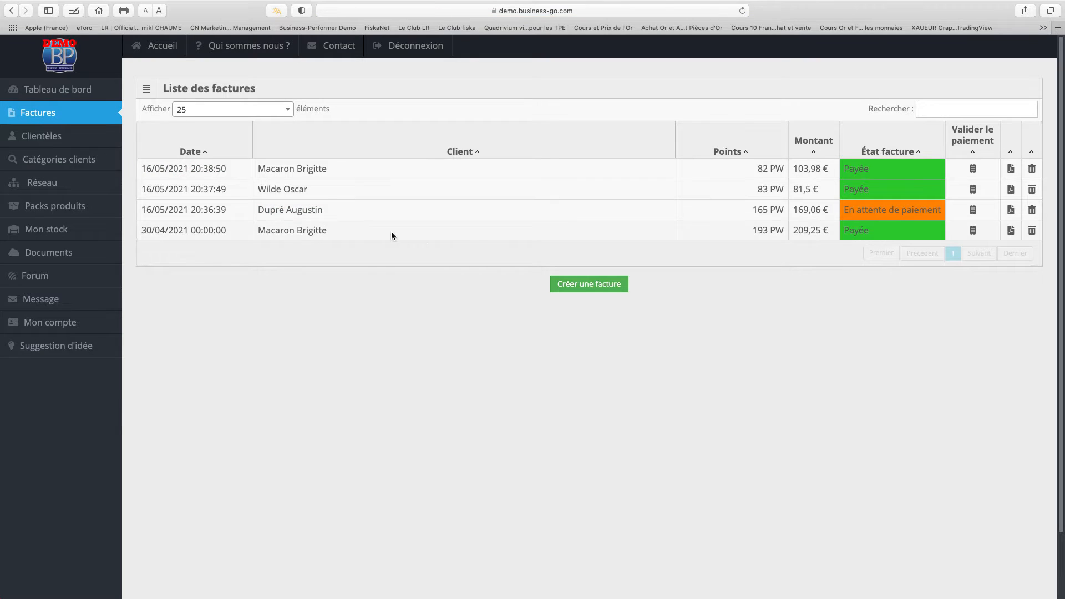
Start a new invoice and select the new client as its Client.
click(574, 282)
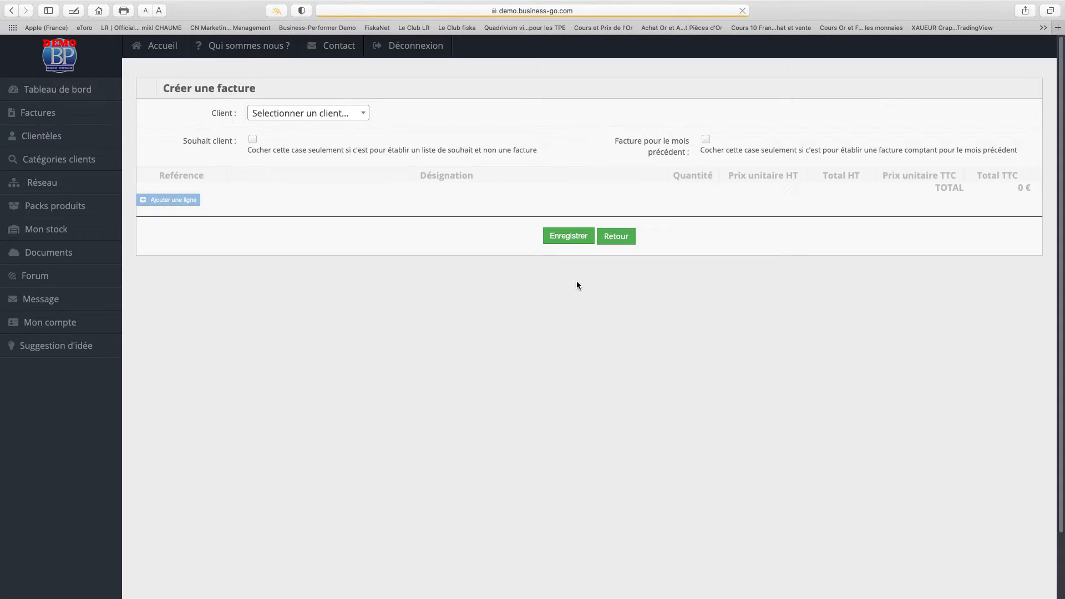
click(282, 114)
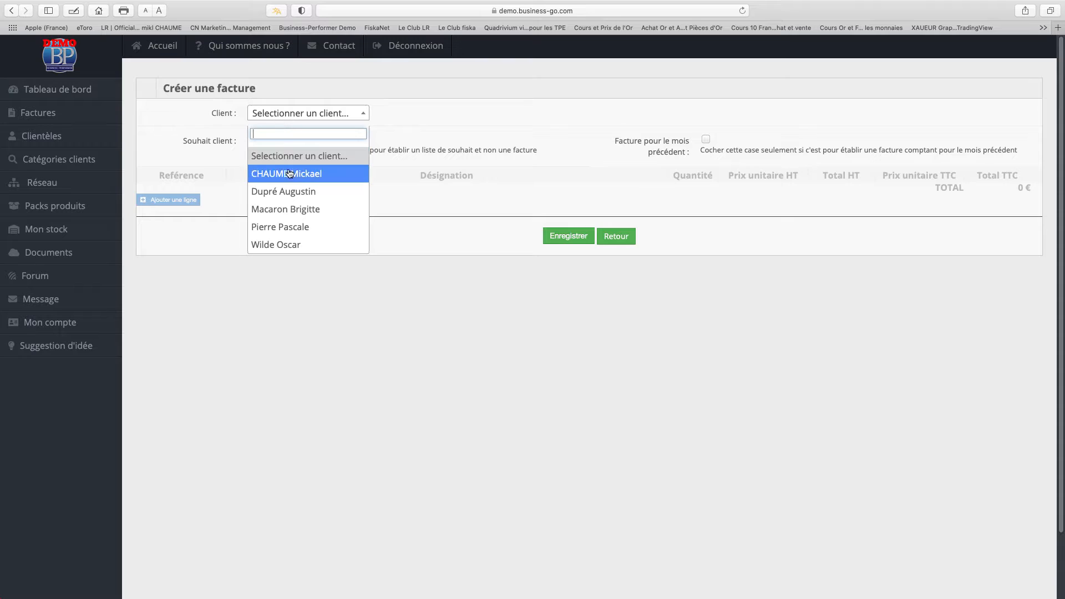
click(309, 230)
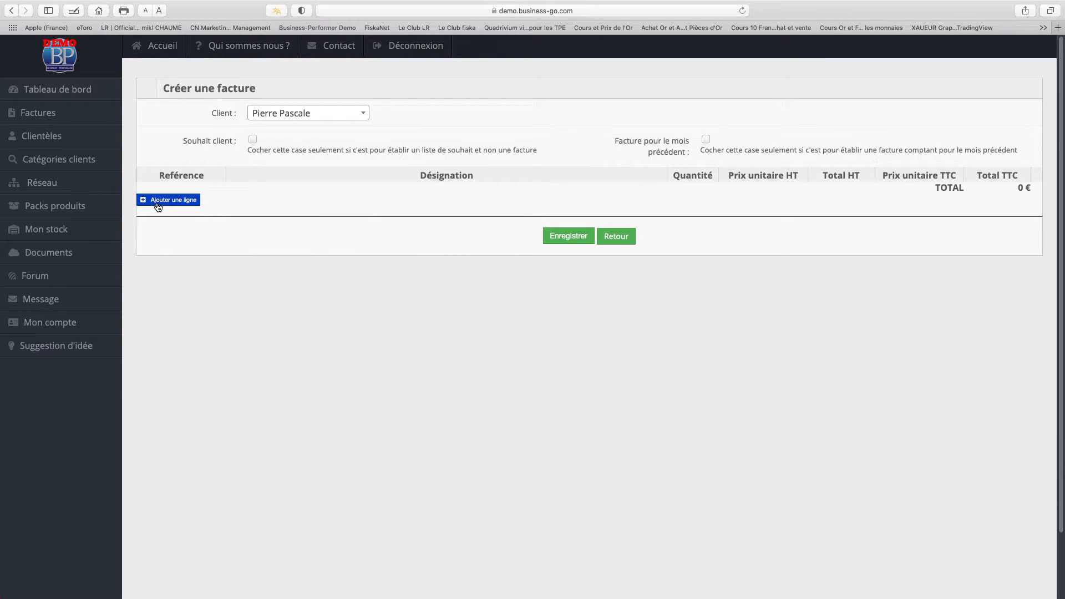
Add a line for Aloe Vera – thermo lotion 100ml (STOCK) with quantity 1.
click(188, 201)
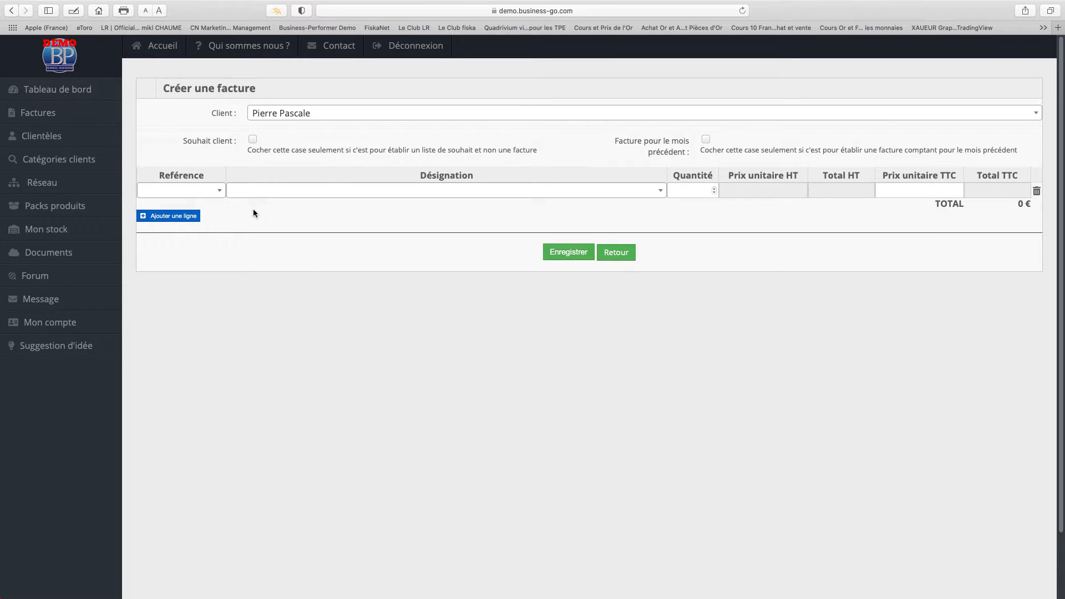
click(345, 191)
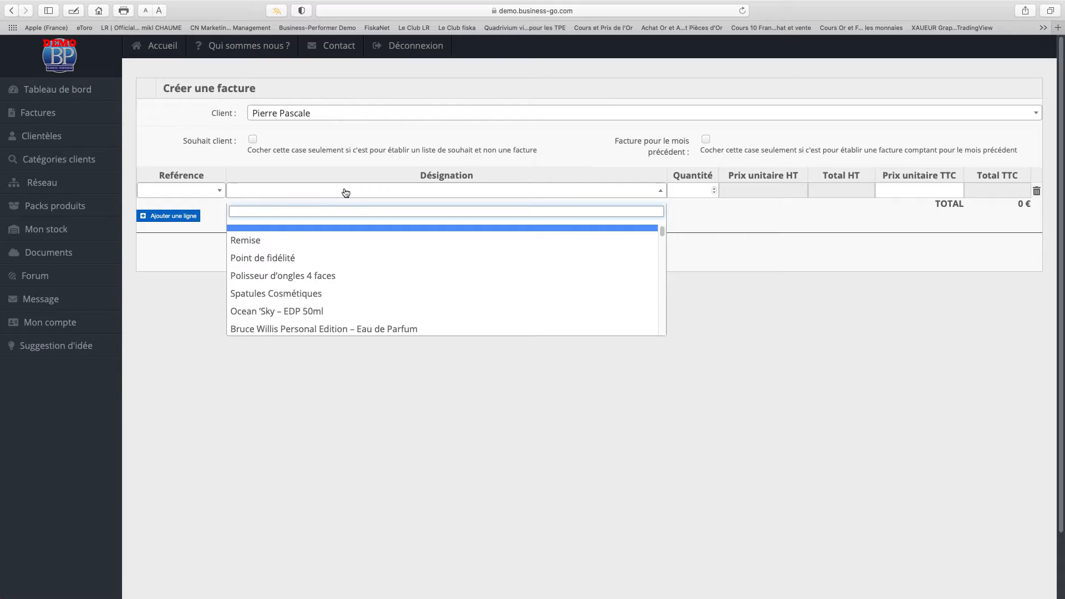
text(ther)
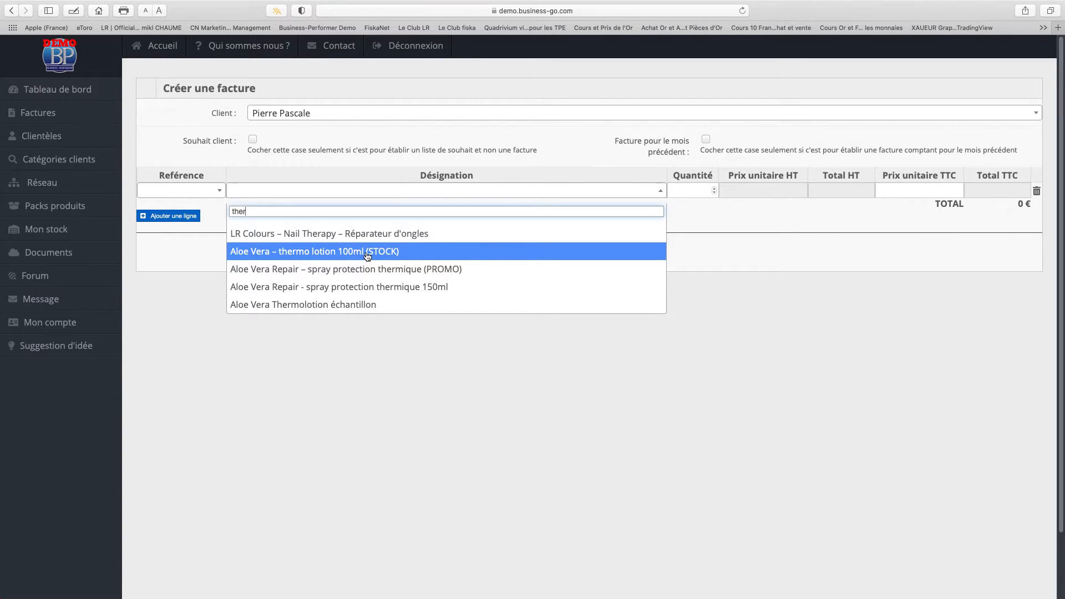
click(325, 254)
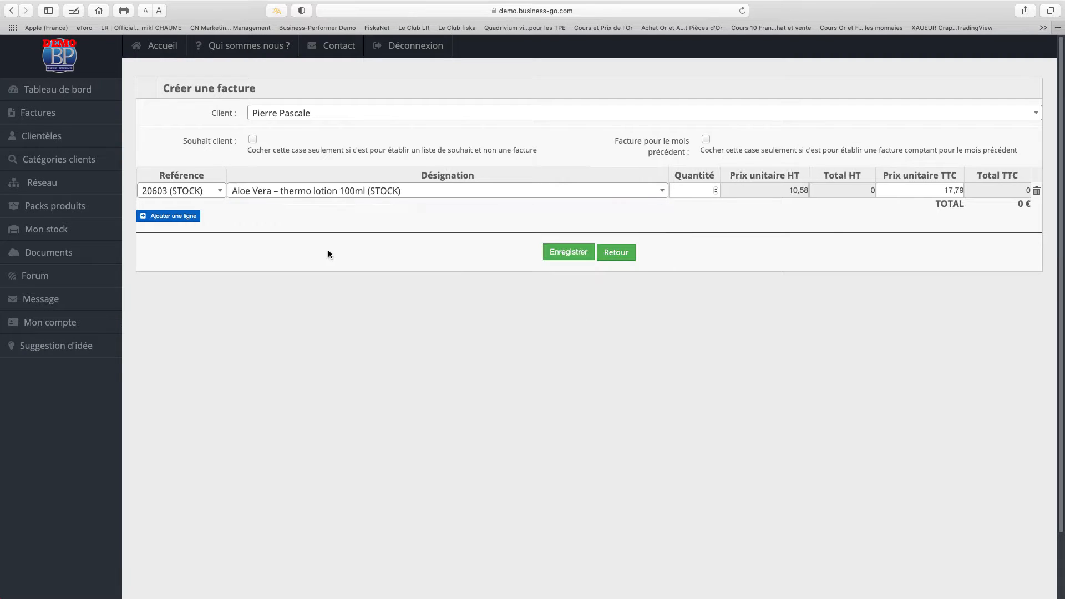
click(697, 188)
text(1)
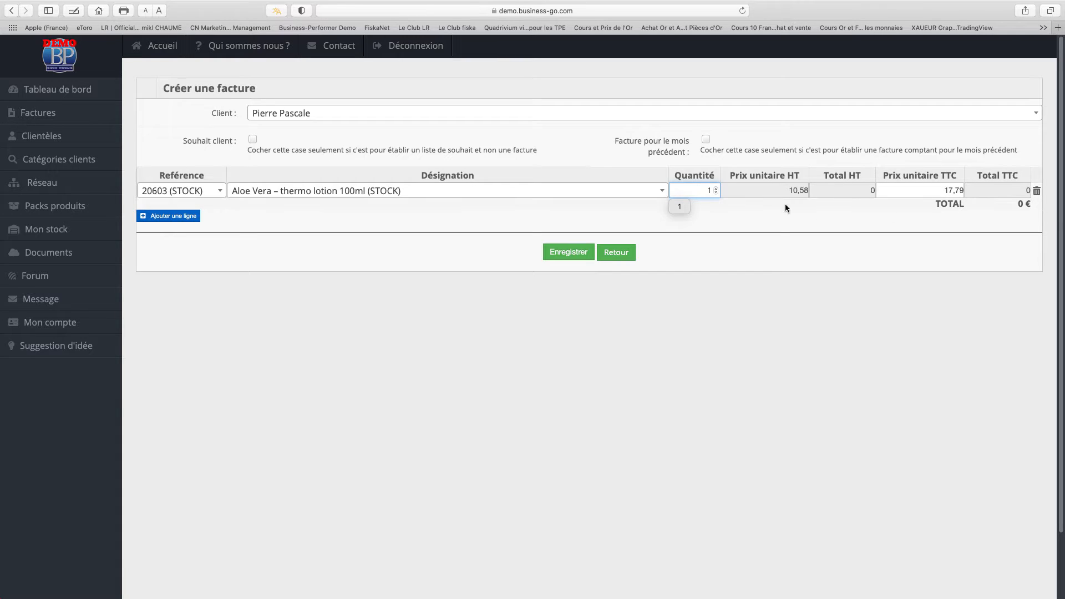
click(764, 207)
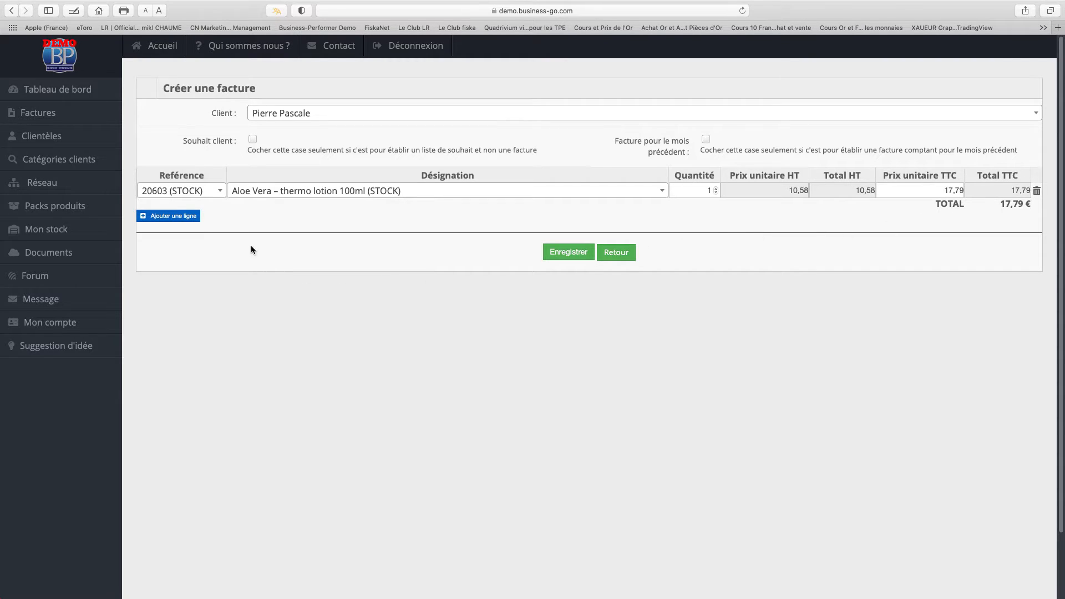
Add two LR Classics Eau de Parfum 50 ml Antigua and save the 57,57 € invoice.
click(189, 216)
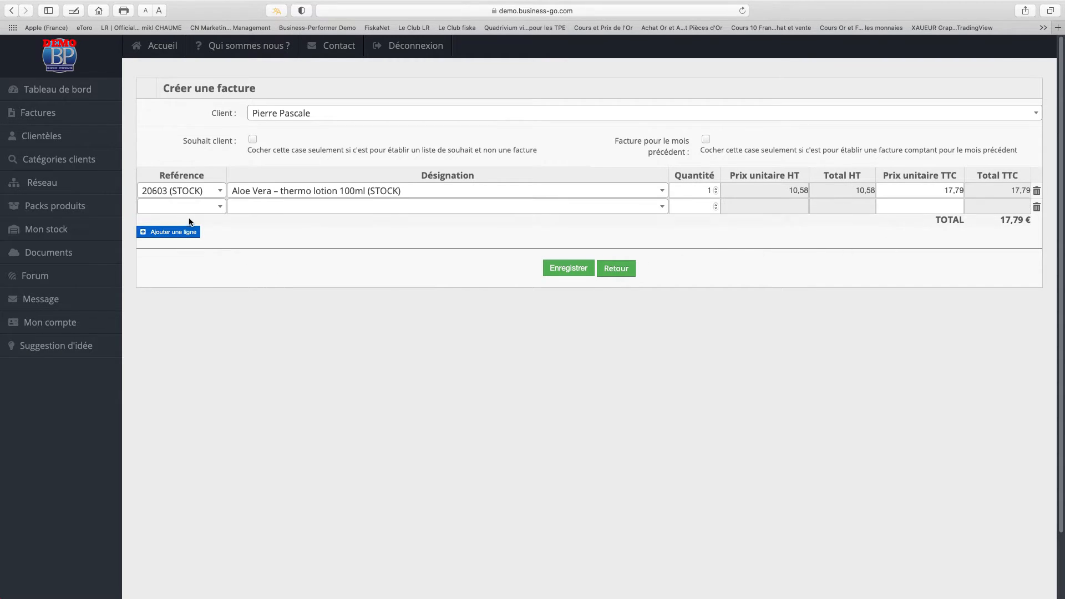
click(291, 213)
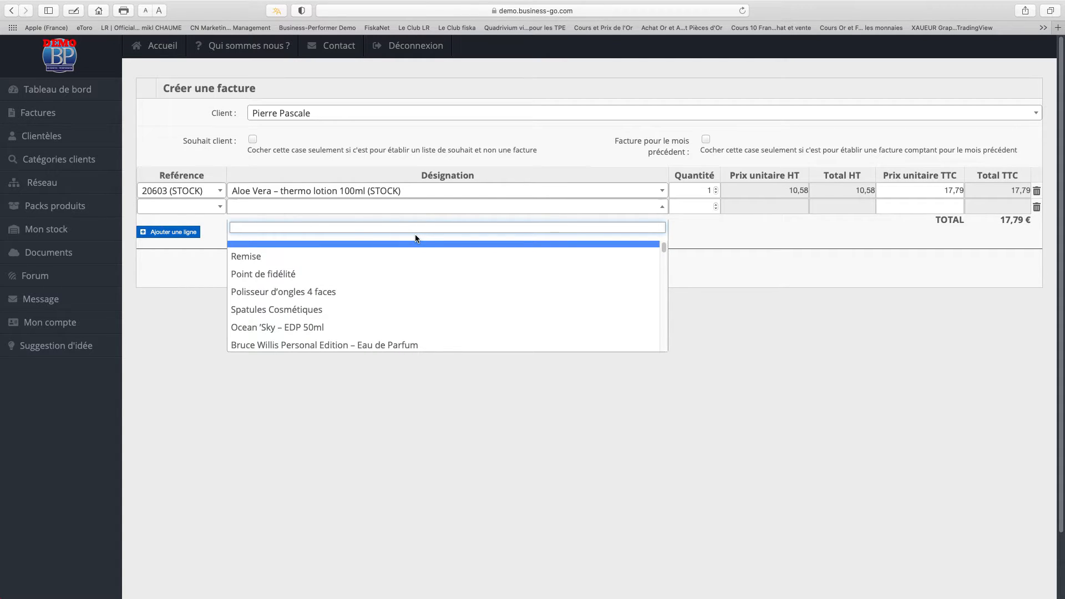
text(parfu)
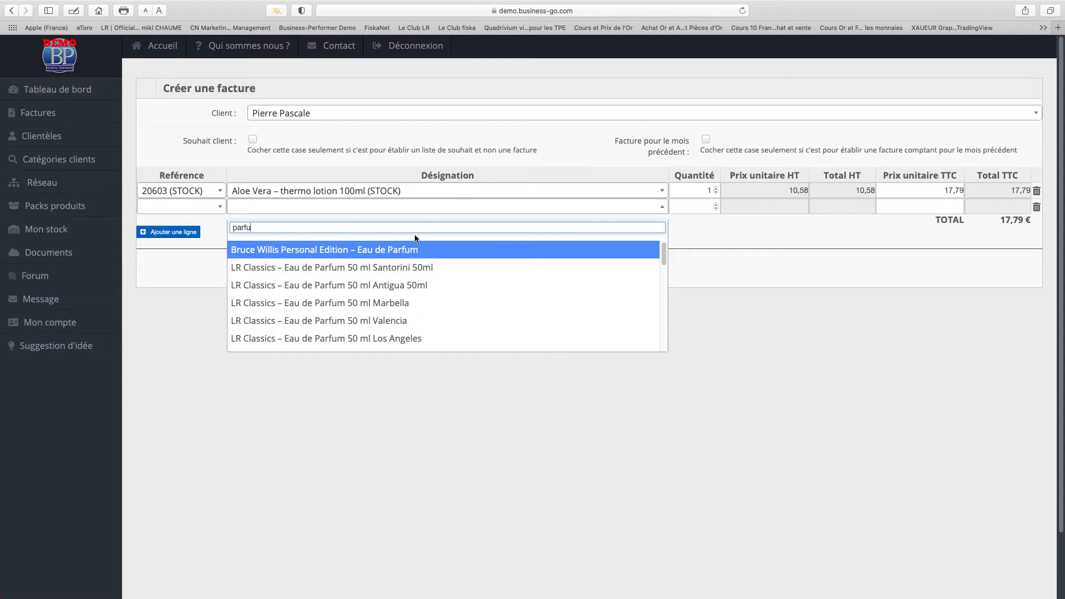
click(399, 285)
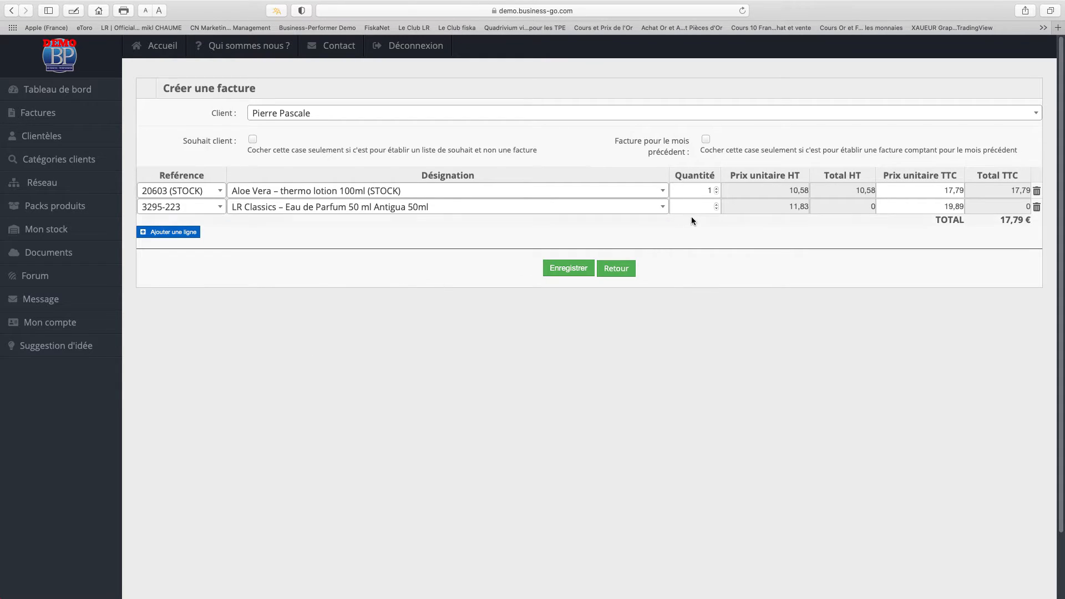
click(693, 201)
text(2)
click(738, 231)
click(563, 278)
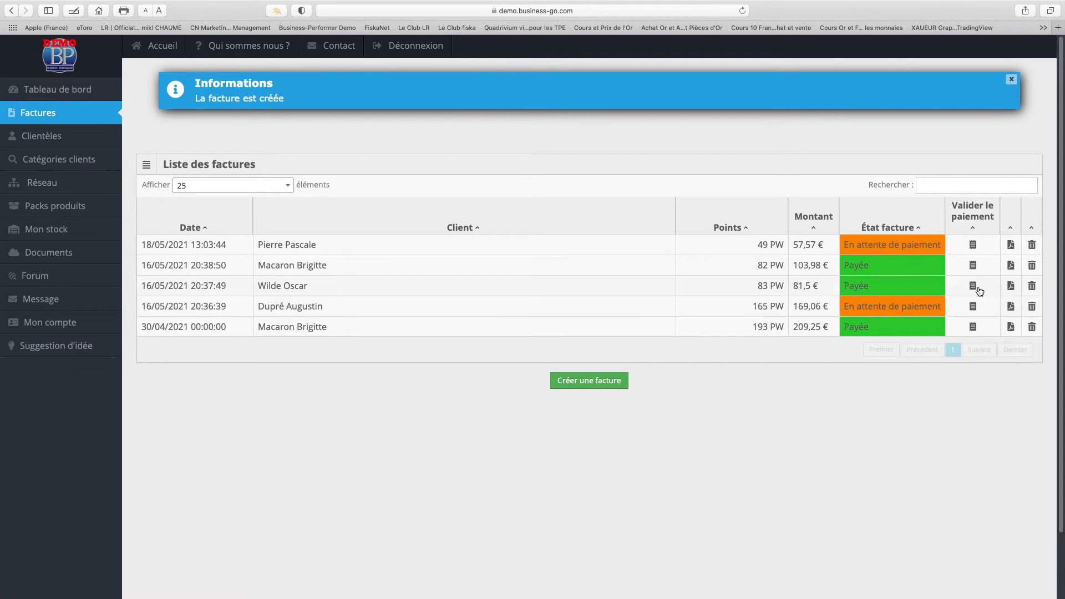
Mark the new 57,57 € invoice as Payée.
click(975, 245)
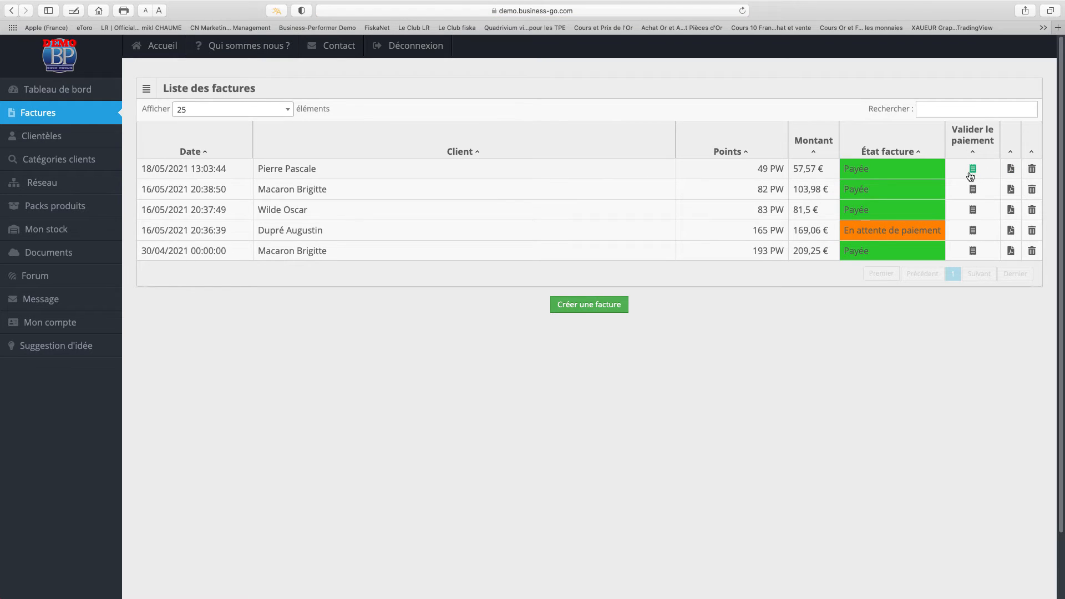
Open the invoice's PDF pre-contractual document and review the Aloe Vera and Antigua lines.
click(1010, 169)
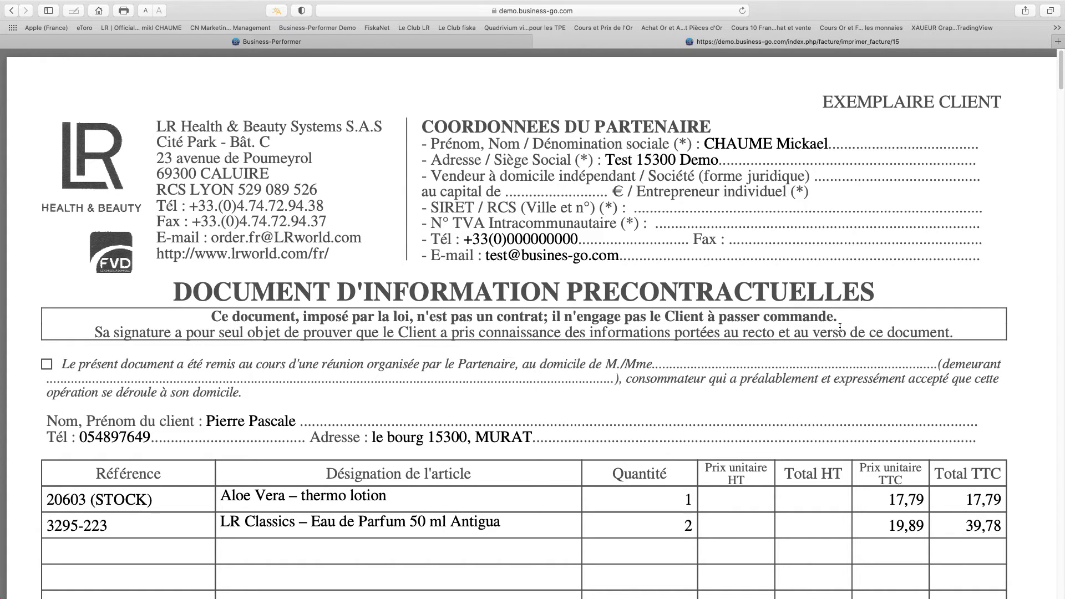
scroll(849, 324, down, 5)
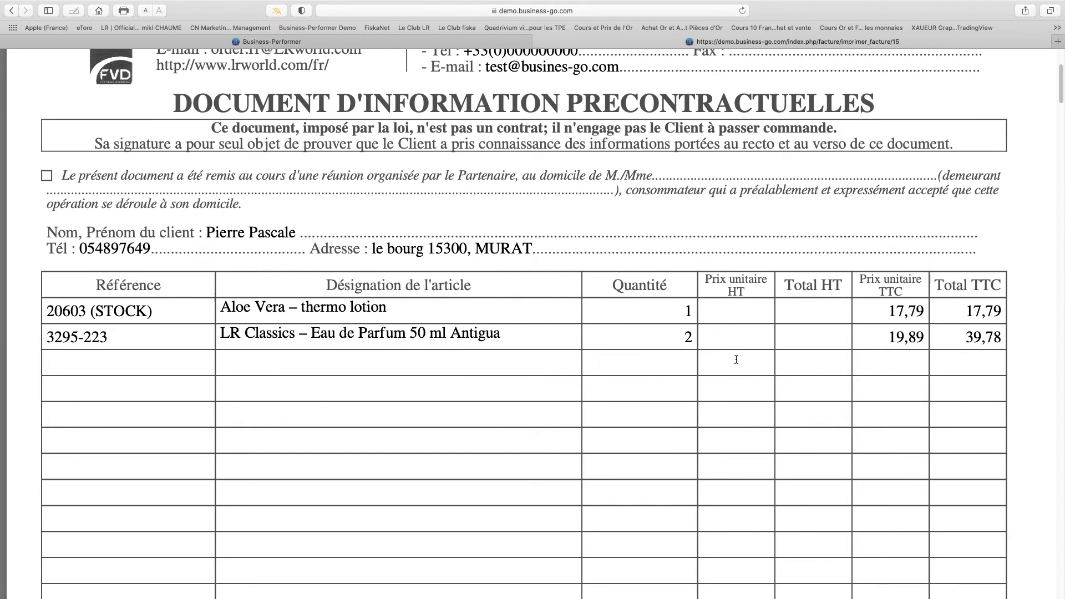
scroll(738, 363, up, 5)
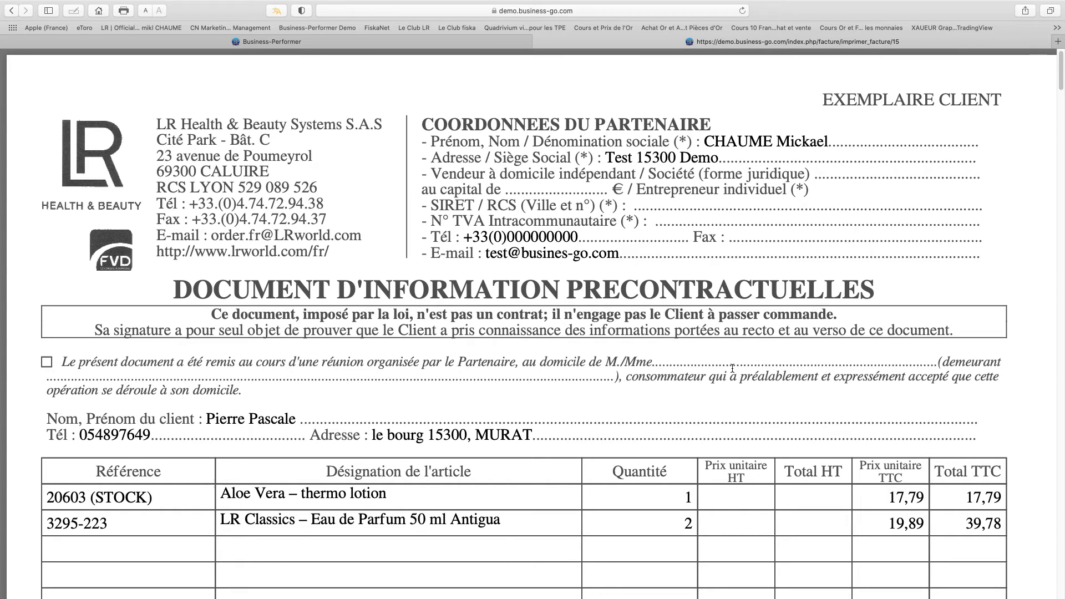
scroll(740, 375, down, 2)
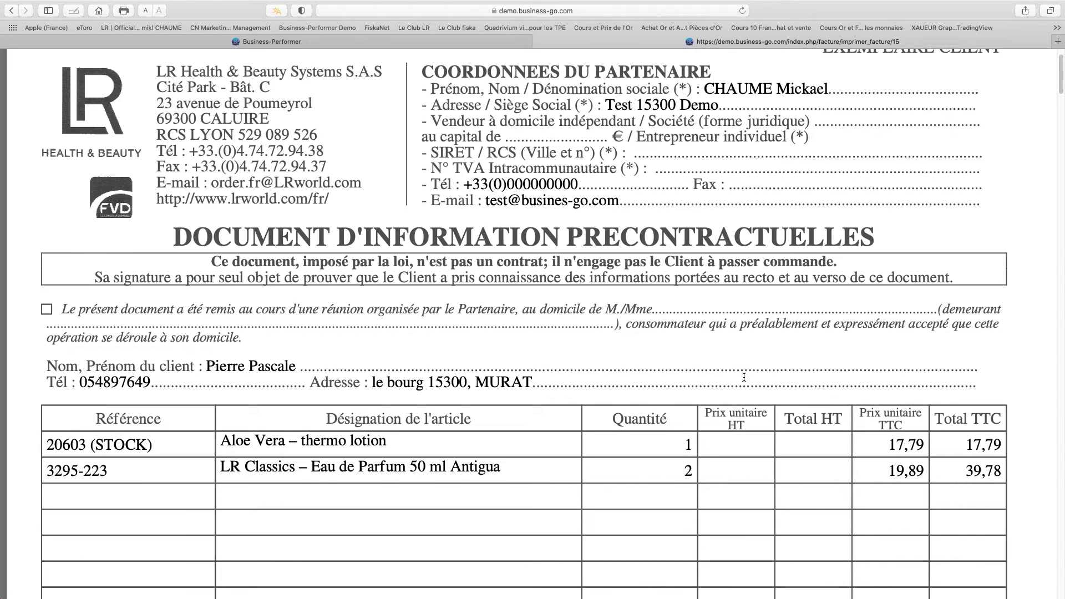
scroll(743, 377, up, 2)
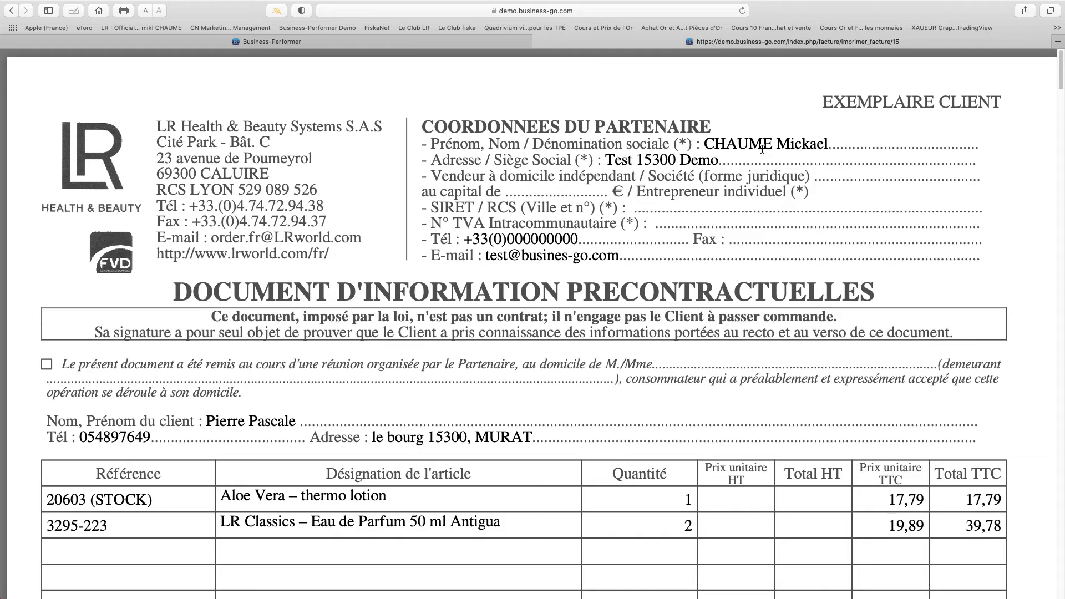
Check the partner and client details in the pre-contract document, then close it.
drag(702, 142, 817, 253)
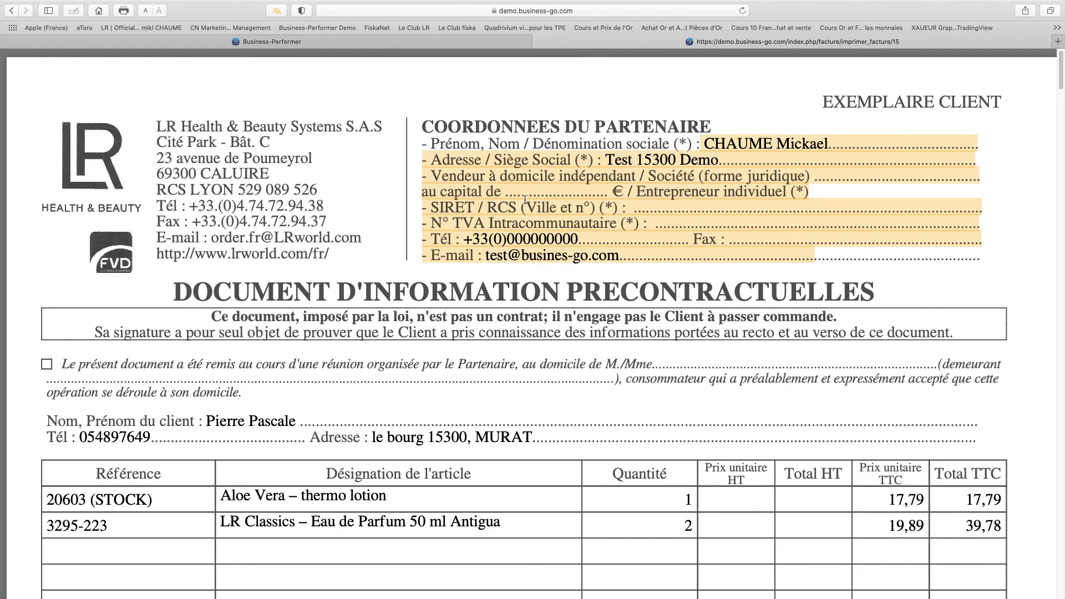
scroll(601, 303, down, 3)
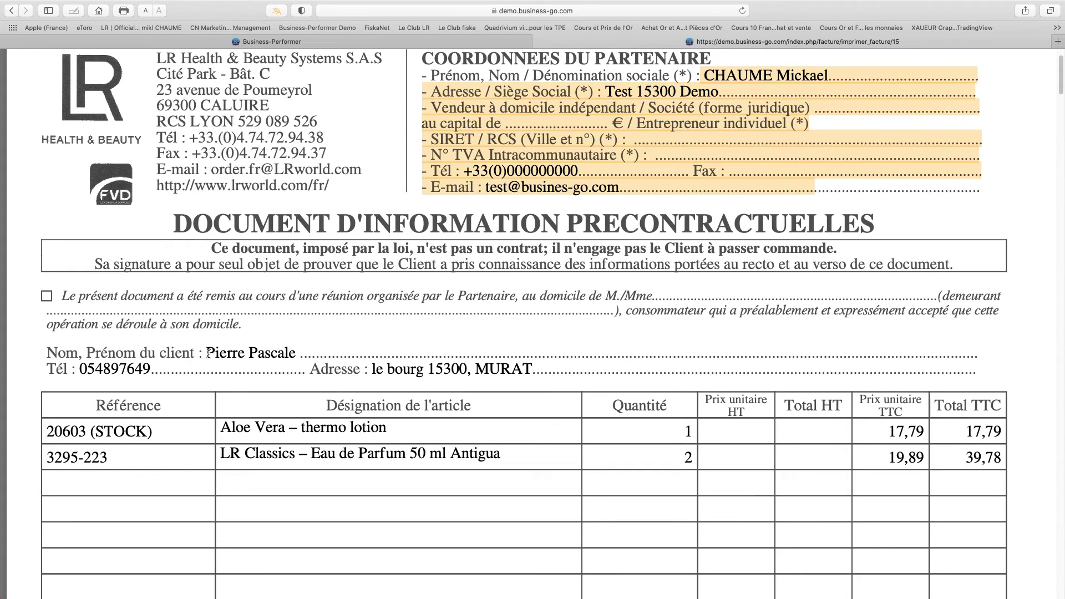
drag(207, 353, 615, 382)
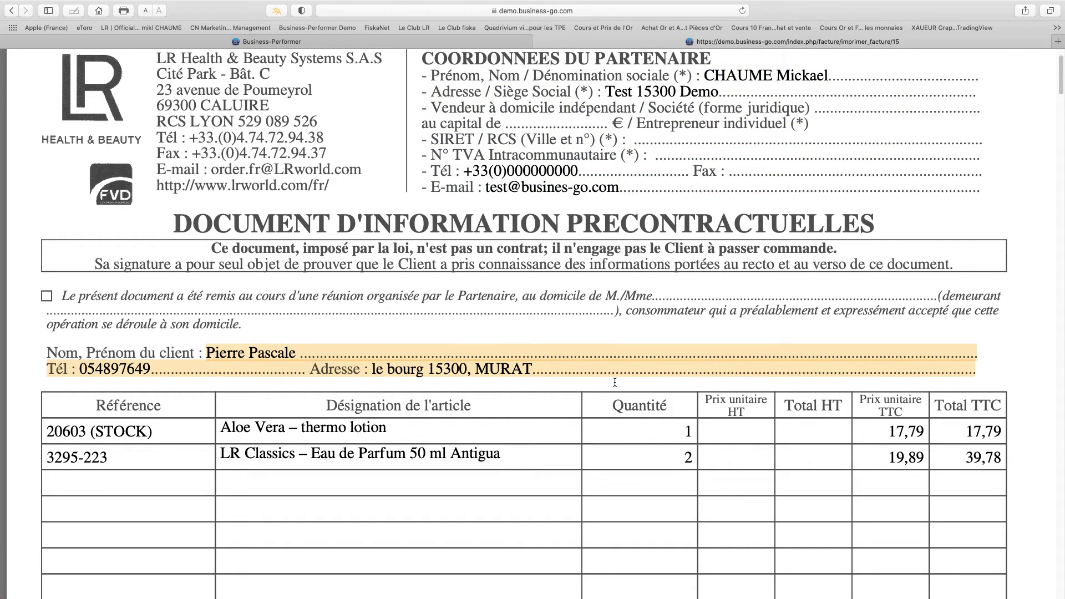
scroll(614, 382, down, 15)
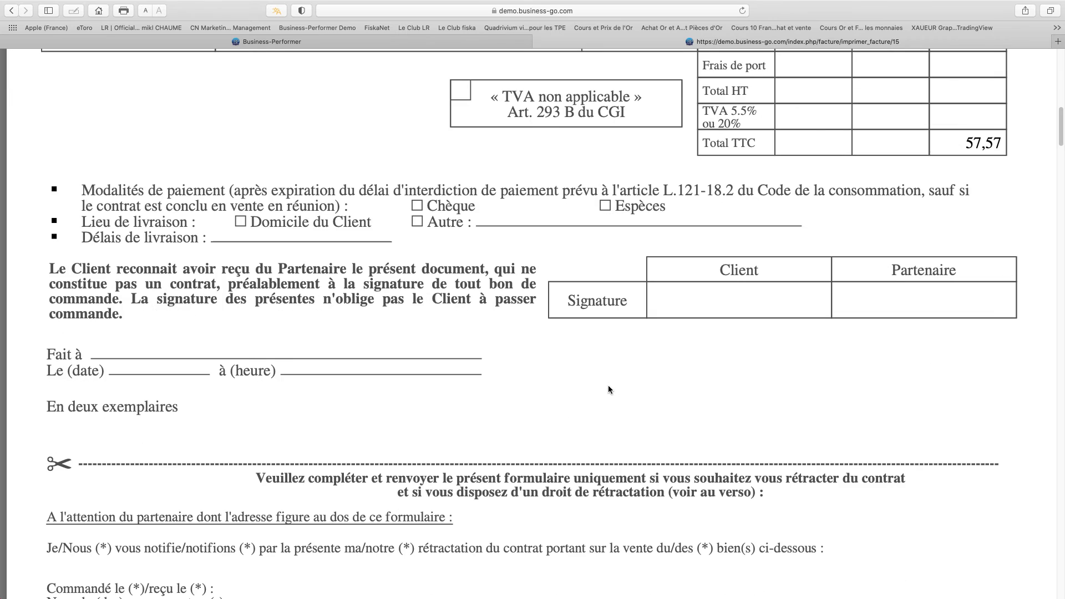
scroll(600, 381, up, 15)
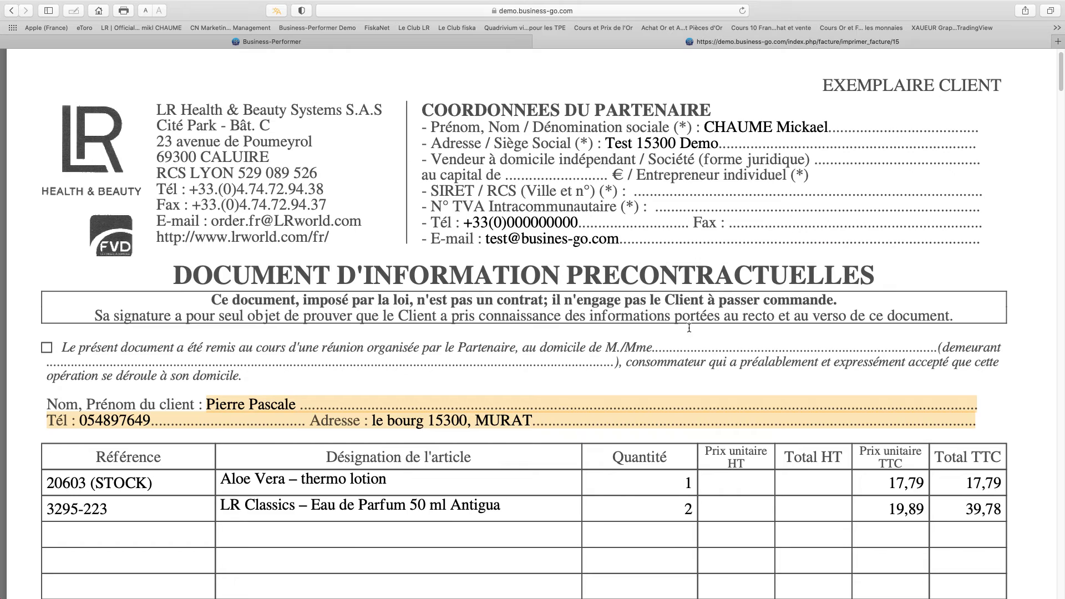
click(1049, 213)
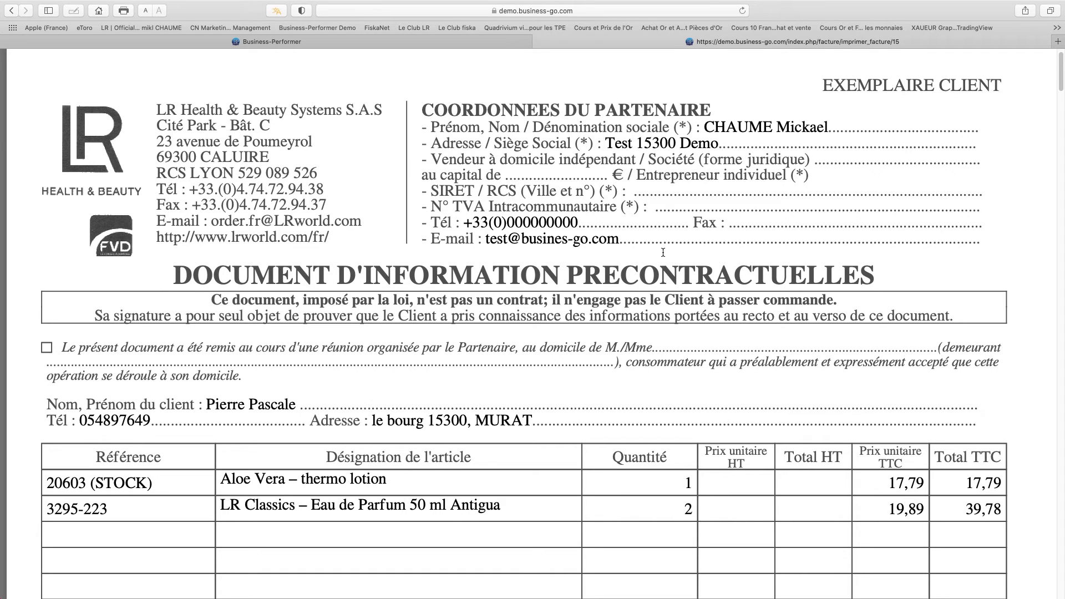
key(super+w)
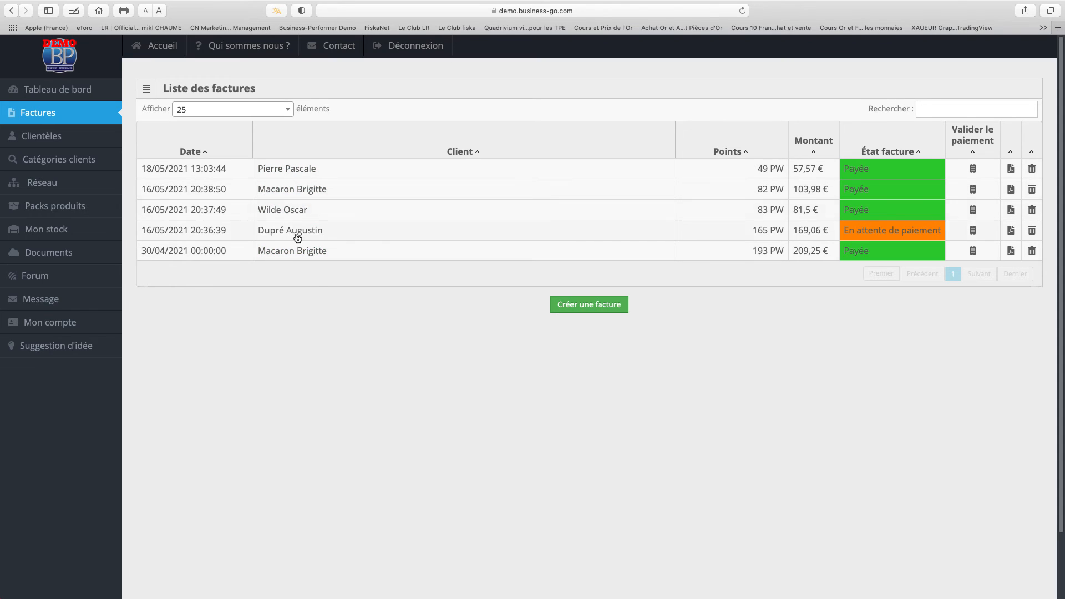
Display the new dashboard: May 2021 revenue 412.11 €, margin 111.11 €, 379 points, 6,86 € bonus.
click(61, 90)
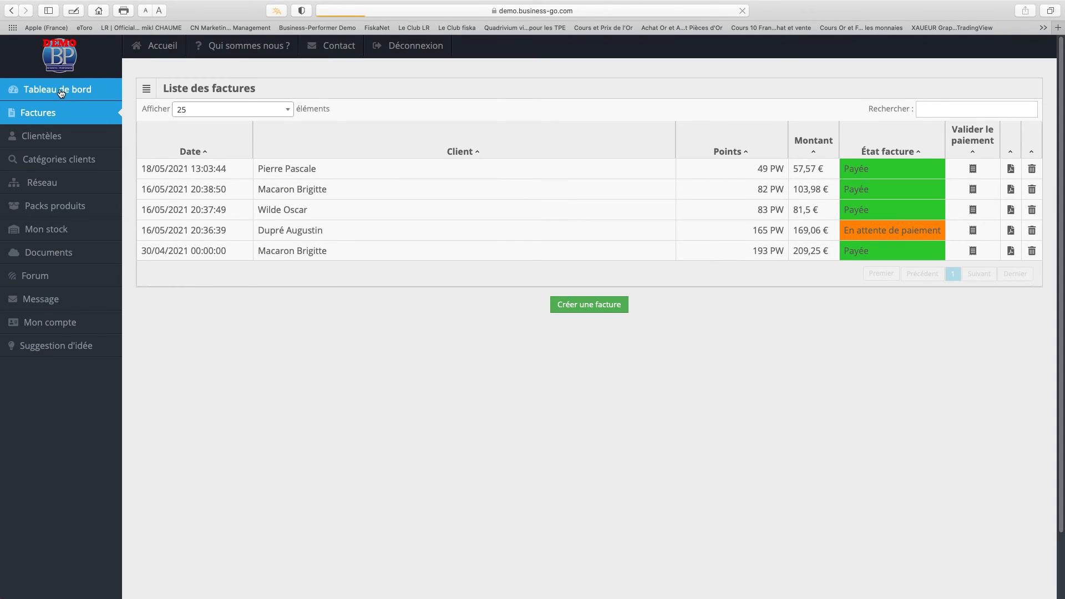
click(200, 91)
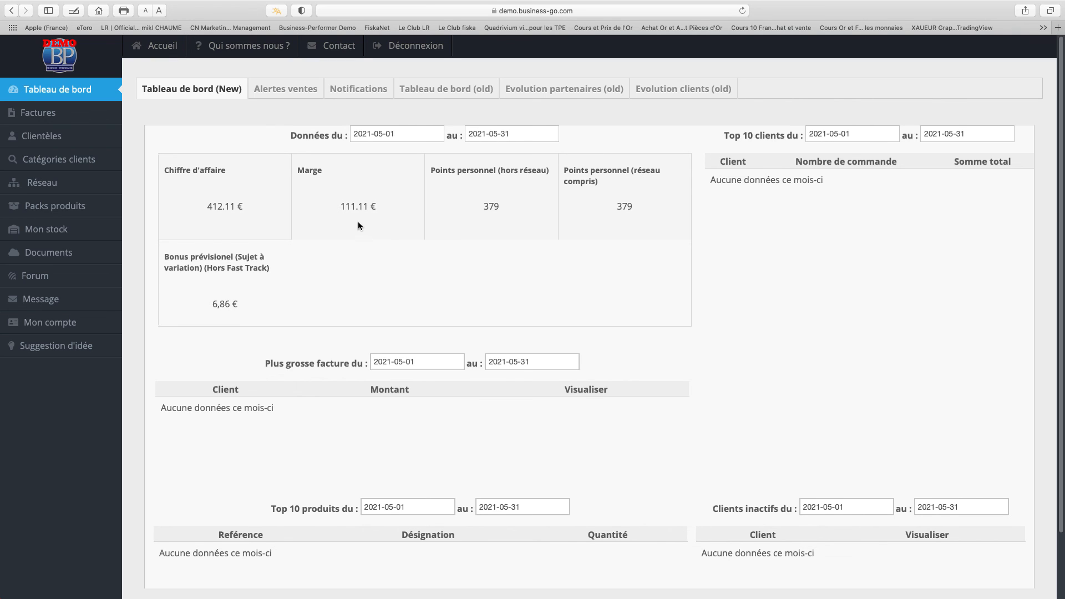
mouse_move(657, 4)
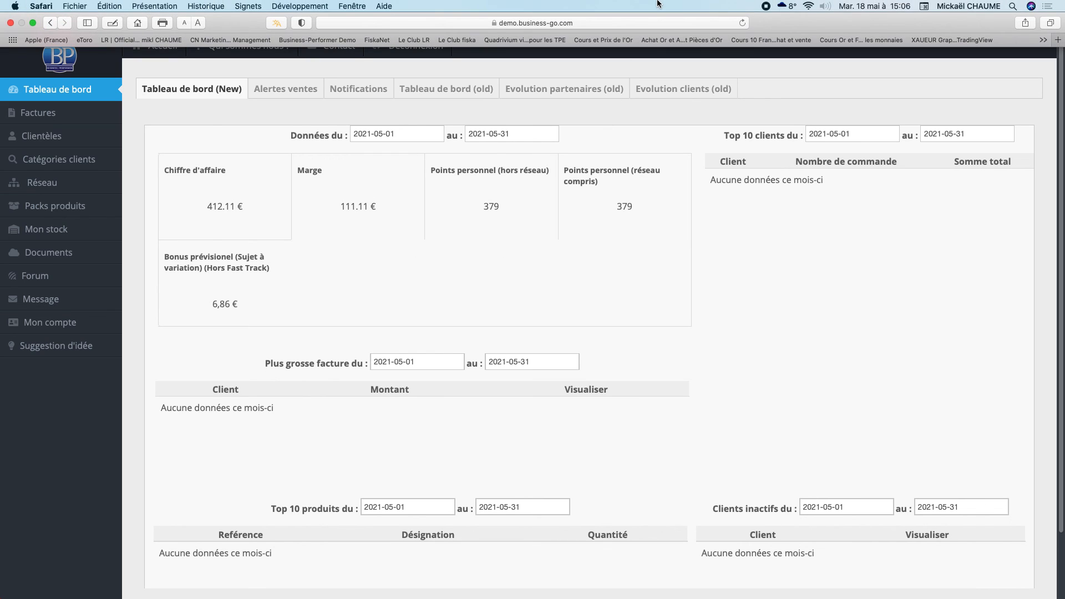